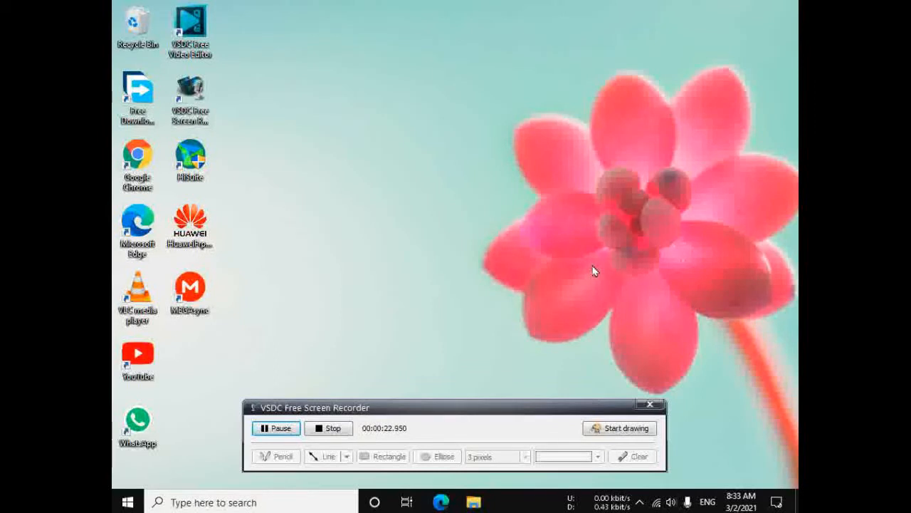
- Launch Microsoft Word with the run command winword and create a blank document in a maximized window
click(302, 502)
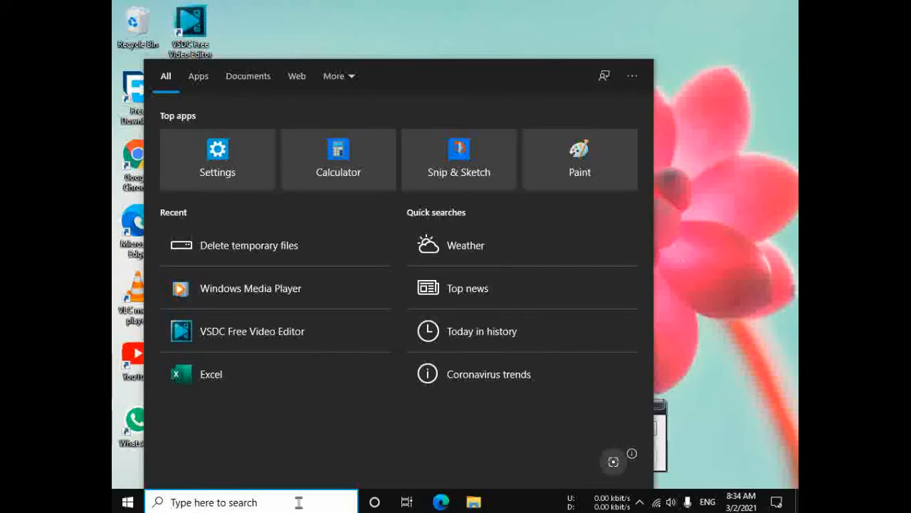
key(super+r)
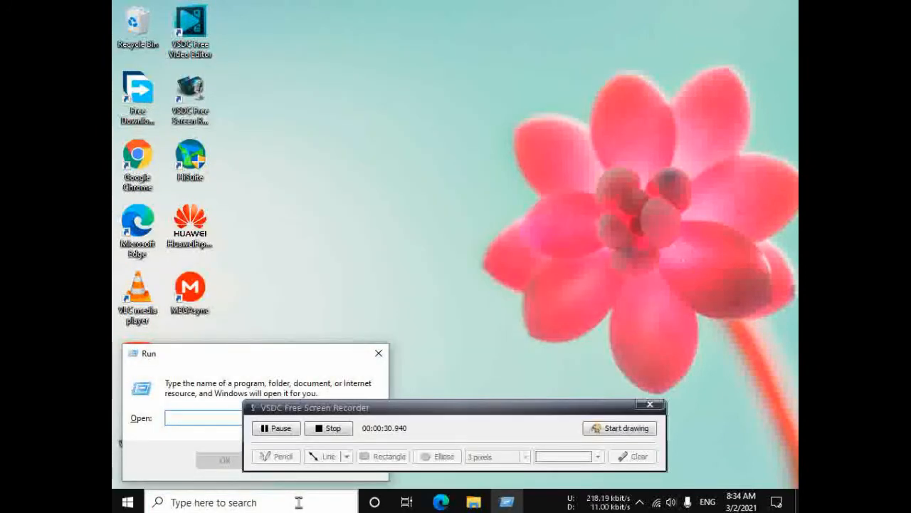
text(winw)
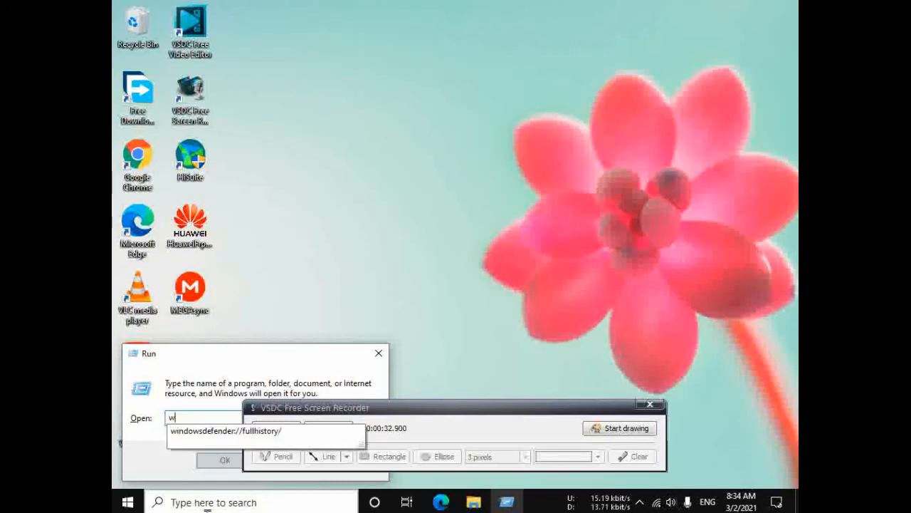
text(ord)
key(Return)
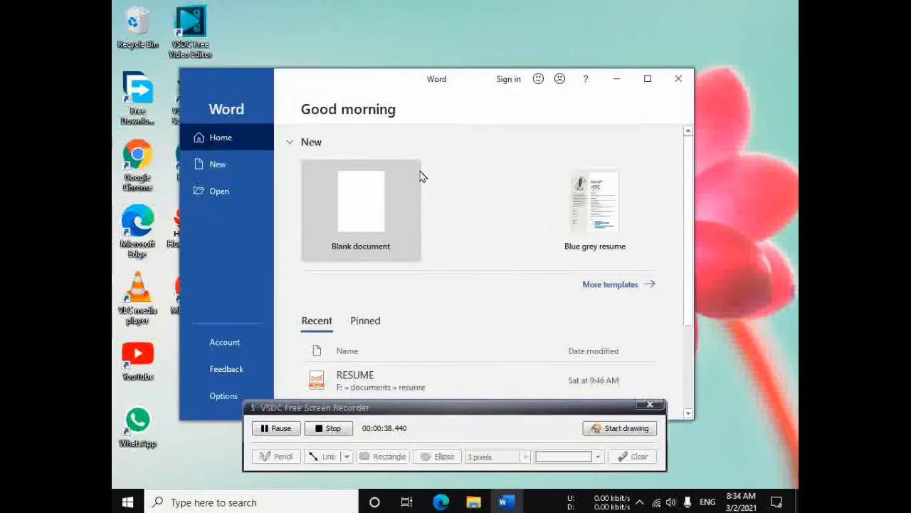
click(366, 223)
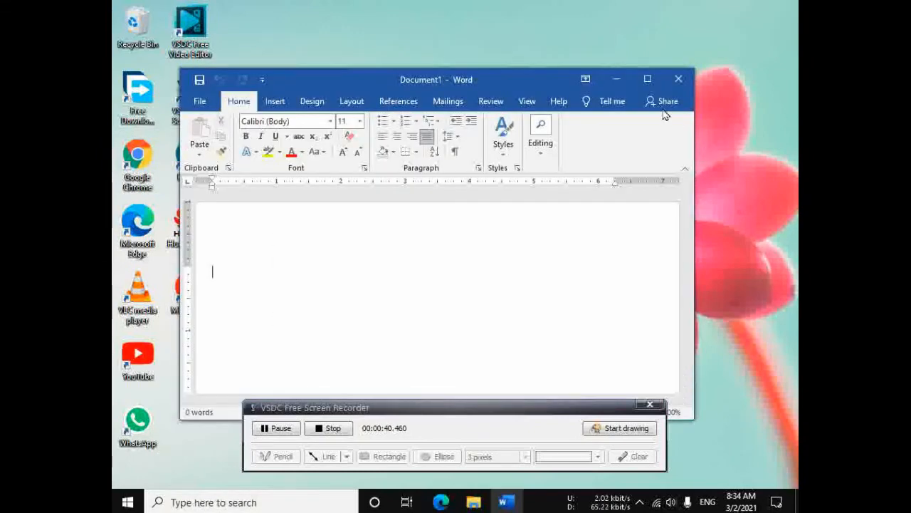
click(647, 79)
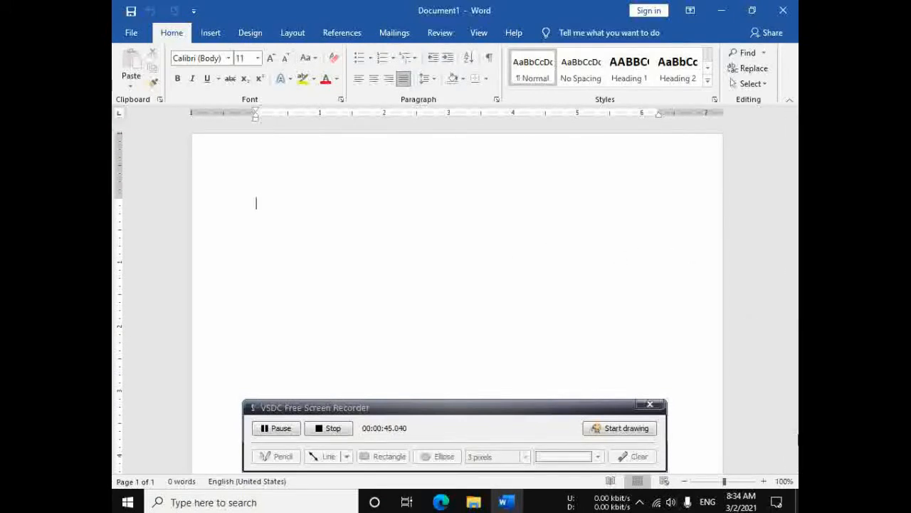
- Generate sample paragraphs in the blank document with the =rand() function and look through them
text(=)
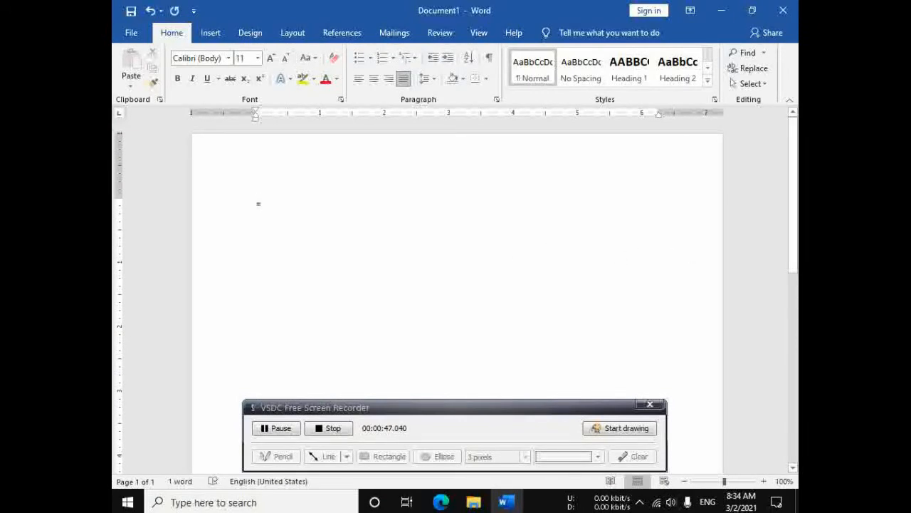
text(rand()
key(Return)
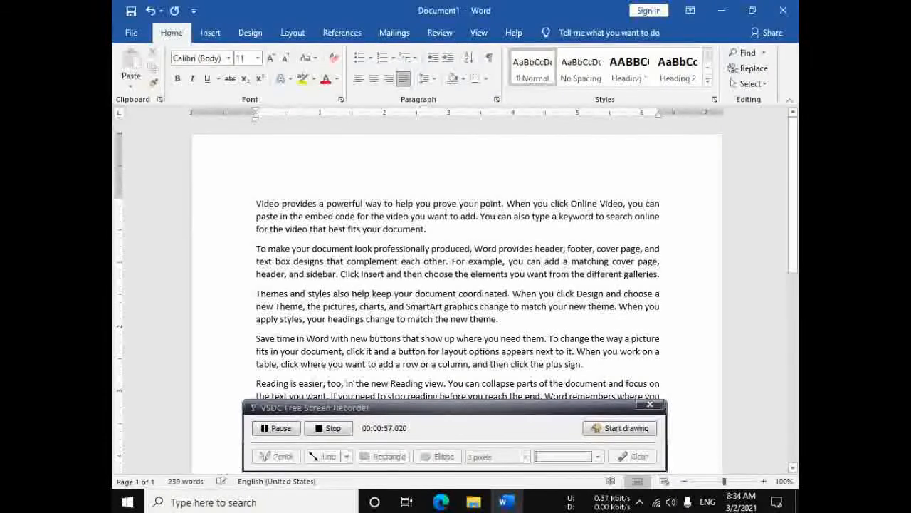
scroll(391, 284, down, 5)
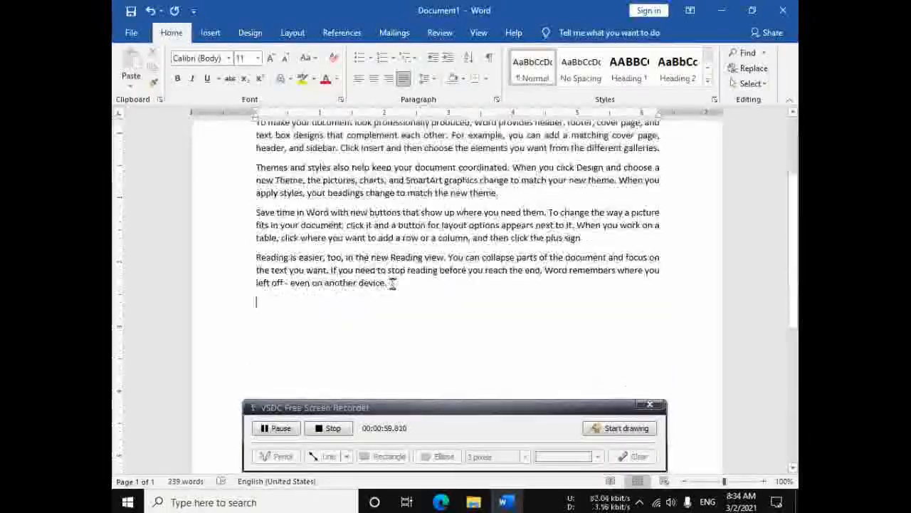
scroll(390, 283, up, 5)
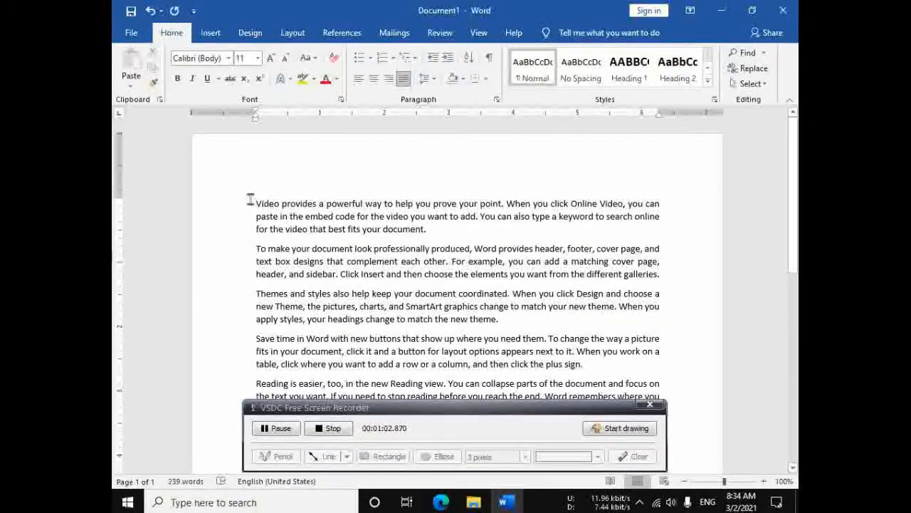
- Replace all the sample text with three paragraphs of four sentences each, generated with =rand(3,4)
drag(255, 203, 507, 420)
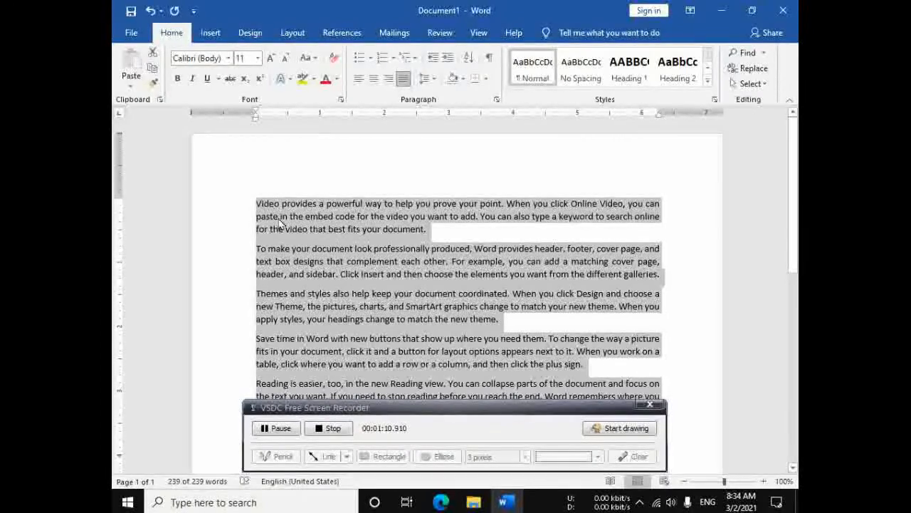
key(Delete)
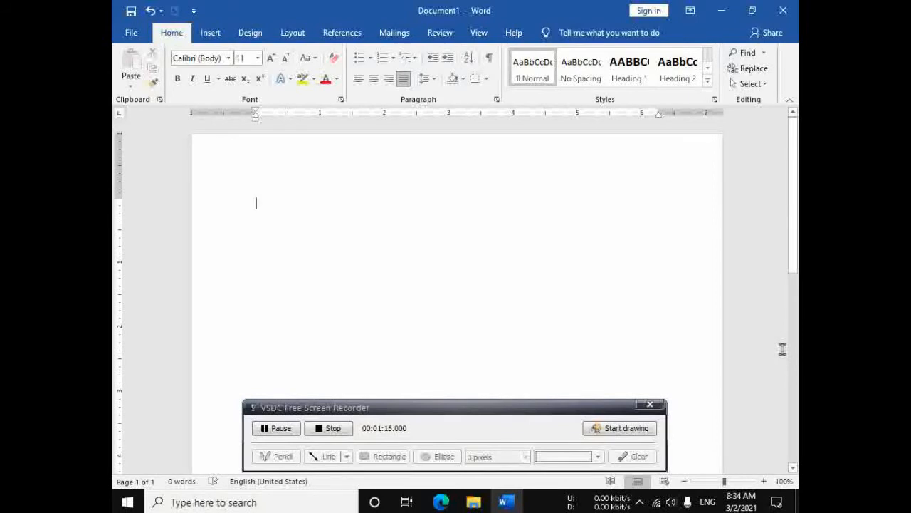
text(+)
key(BackSpace)
text(=rand)
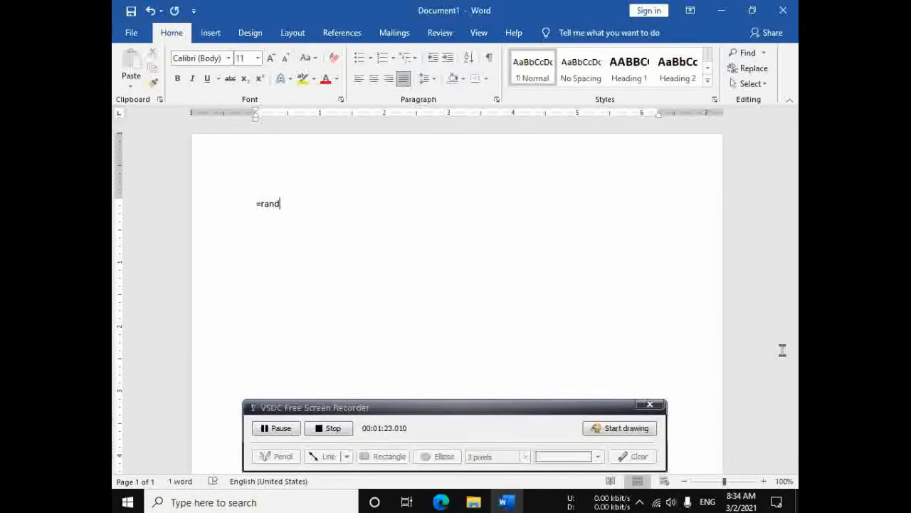
text(()
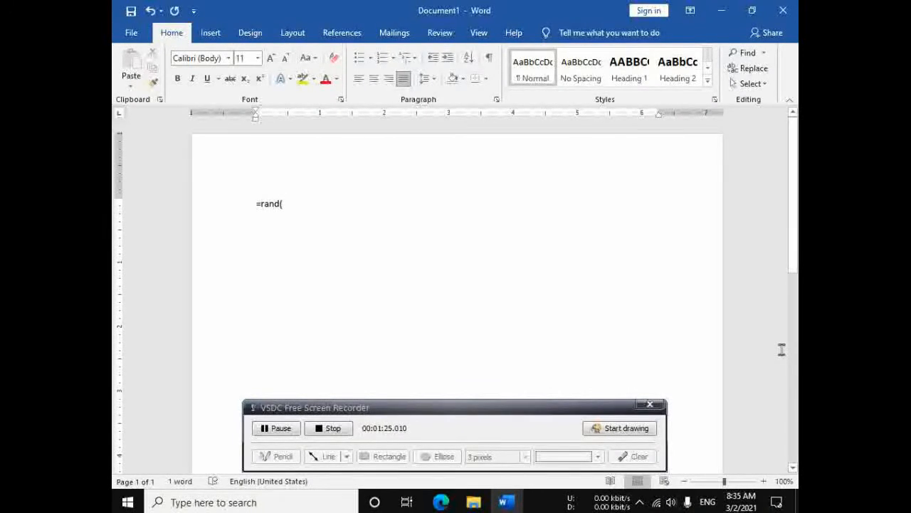
text(3,)
text(4))
key(Return)
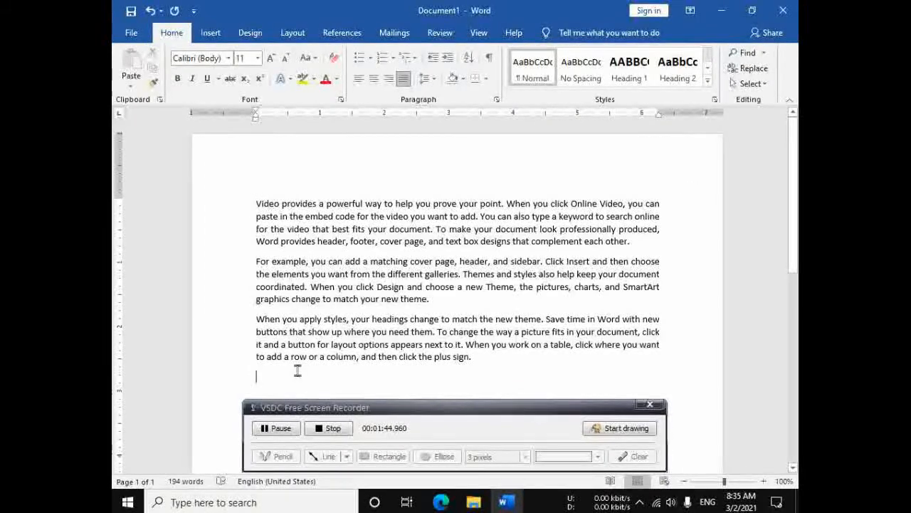
scroll(428, 320, down, 5)
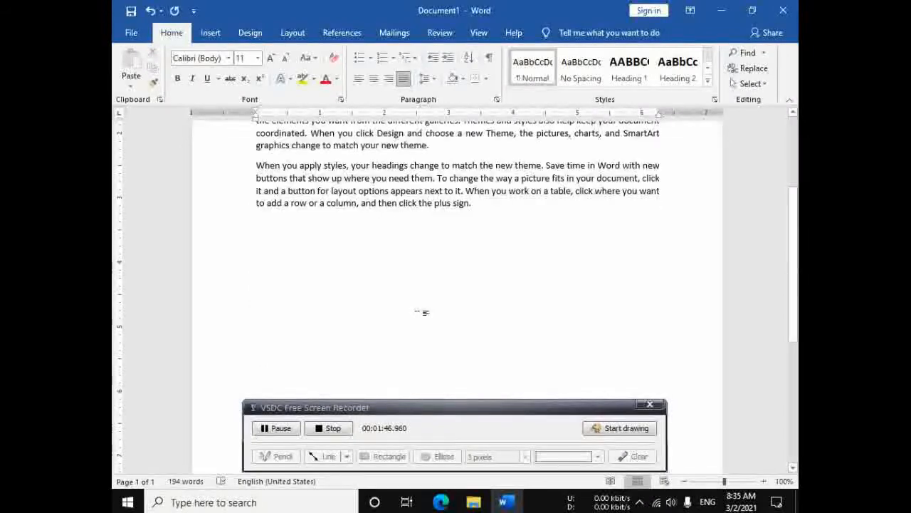
scroll(363, 320, up, 5)
scroll(356, 314, down, 8)
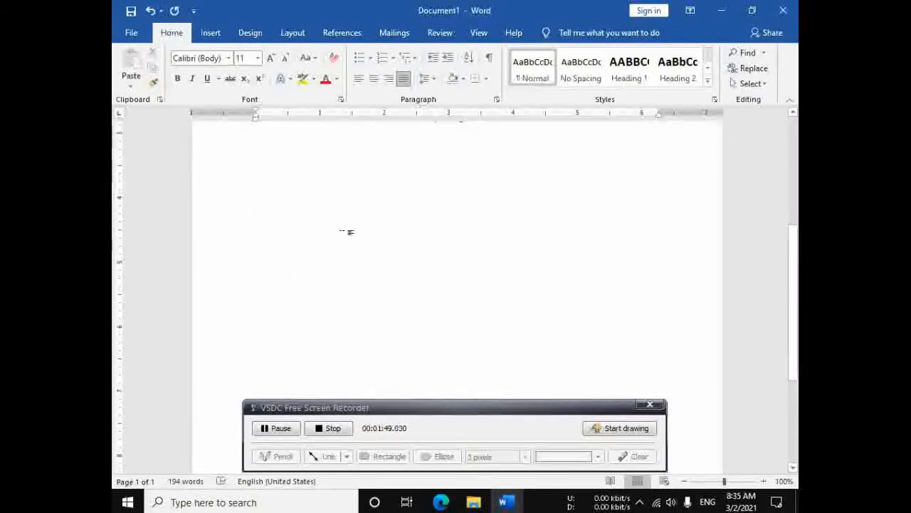
scroll(321, 230, up, 4)
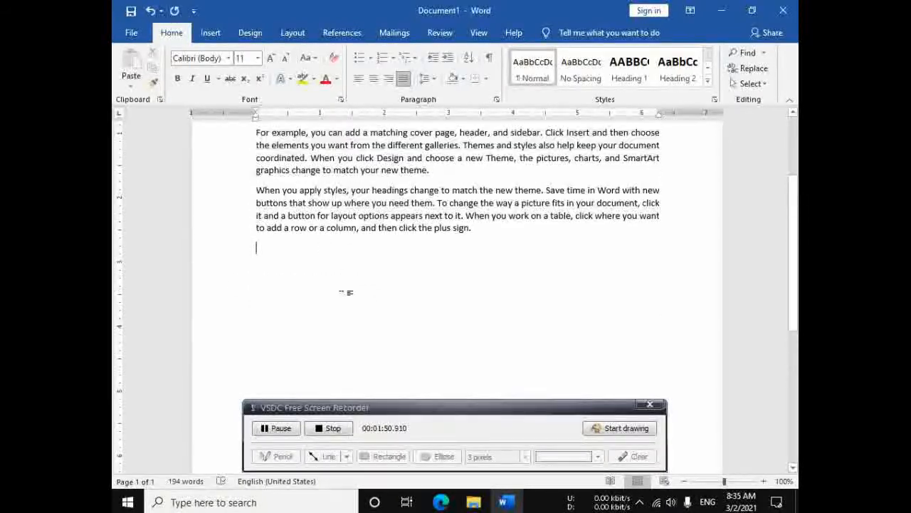
click(210, 32)
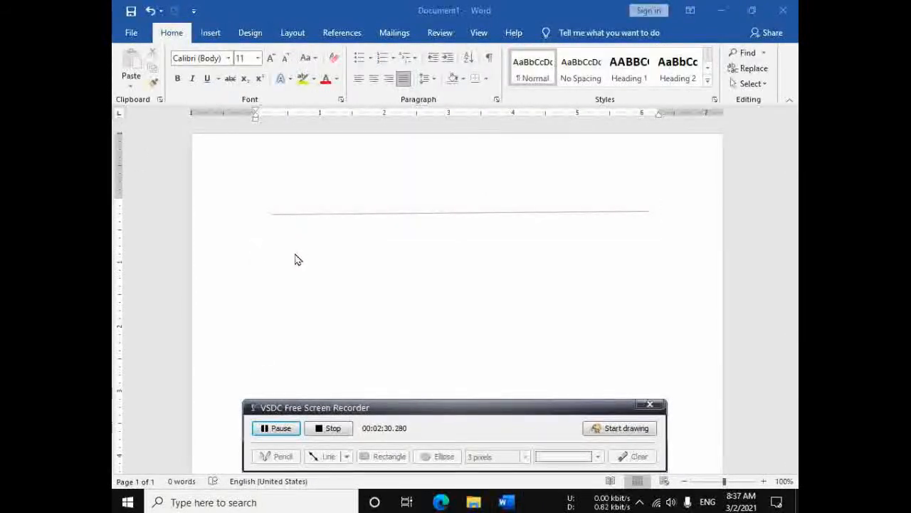
click(383, 260)
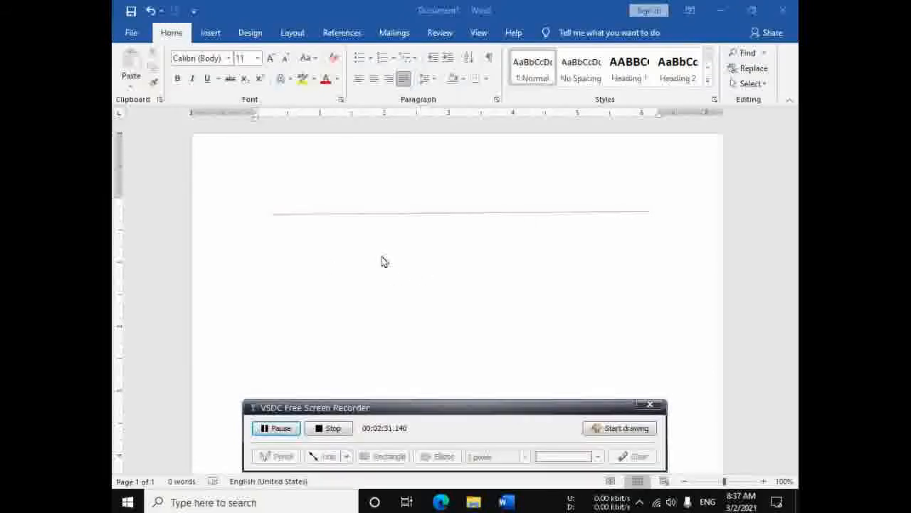
click(204, 35)
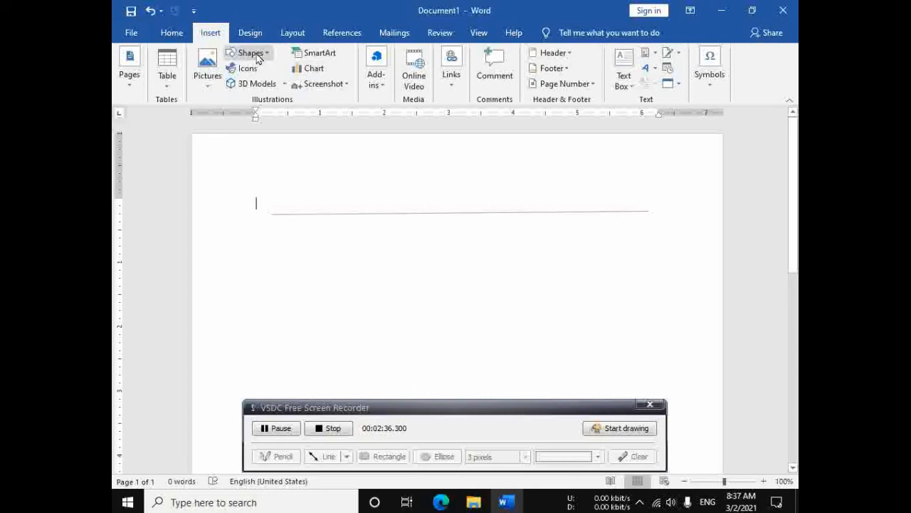
click(253, 53)
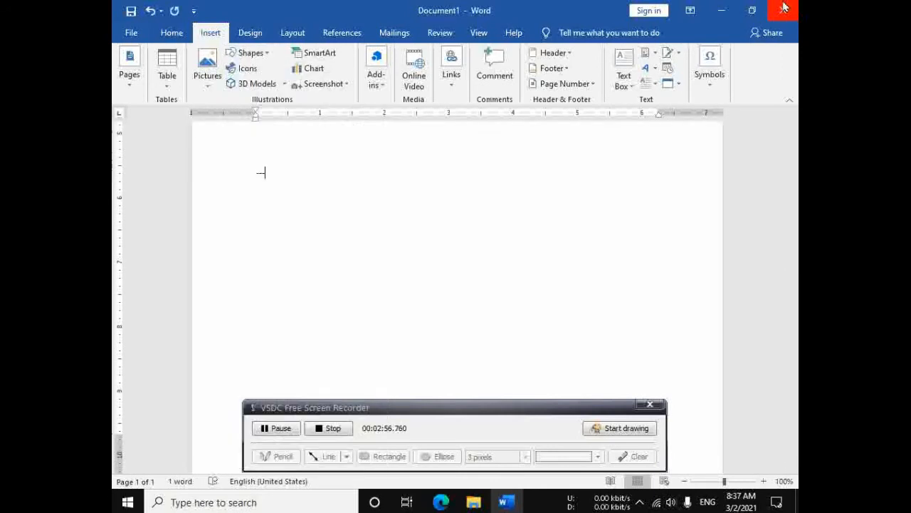
- Clear the existing dash and insert a thin horizontal line across the page by autoformatting hyphens
key(BackSpace)
mouse_move(505, 502)
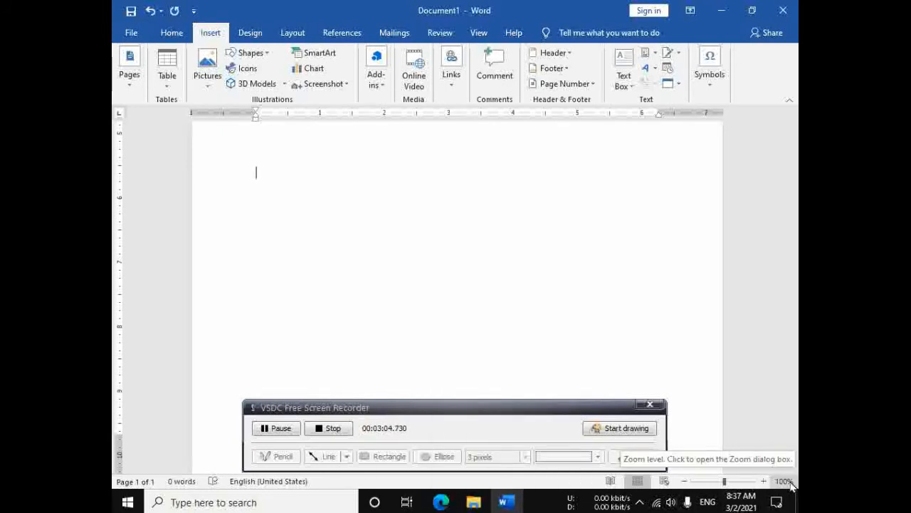
text(-)
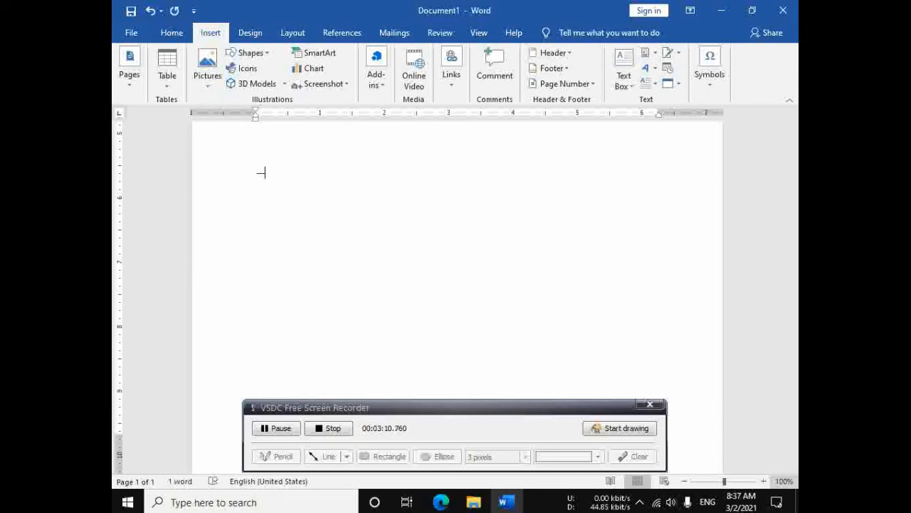
key(Return)
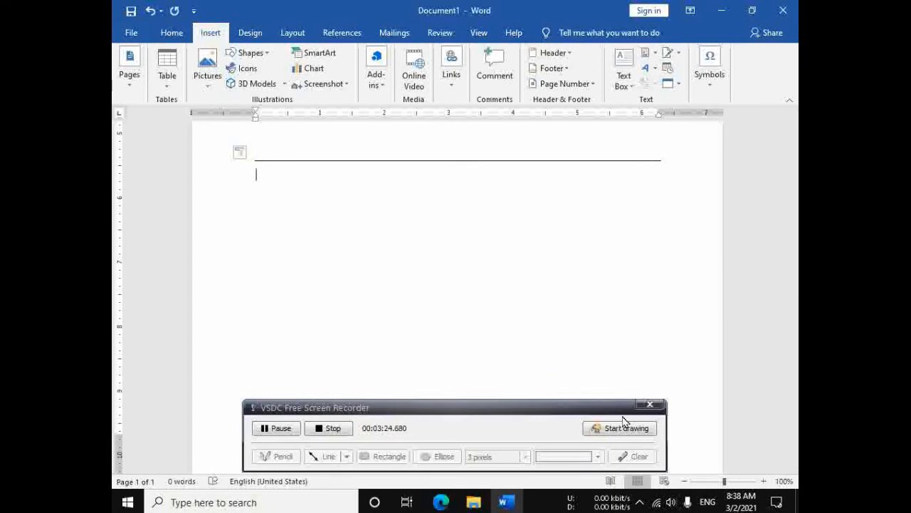
- Add a thicker line from three underscores and a dotted line from asterisks below the thin line
text(___)
key(Return)
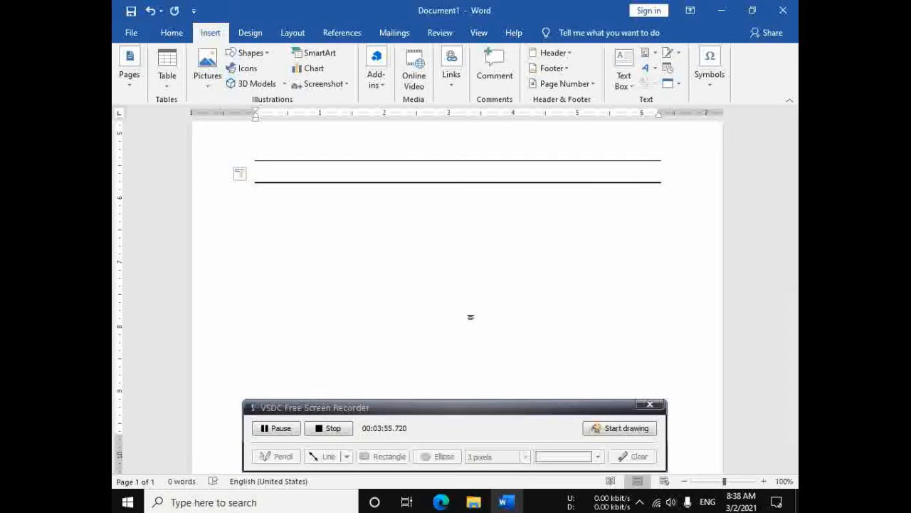
text(*)
text(***)
key(Return)
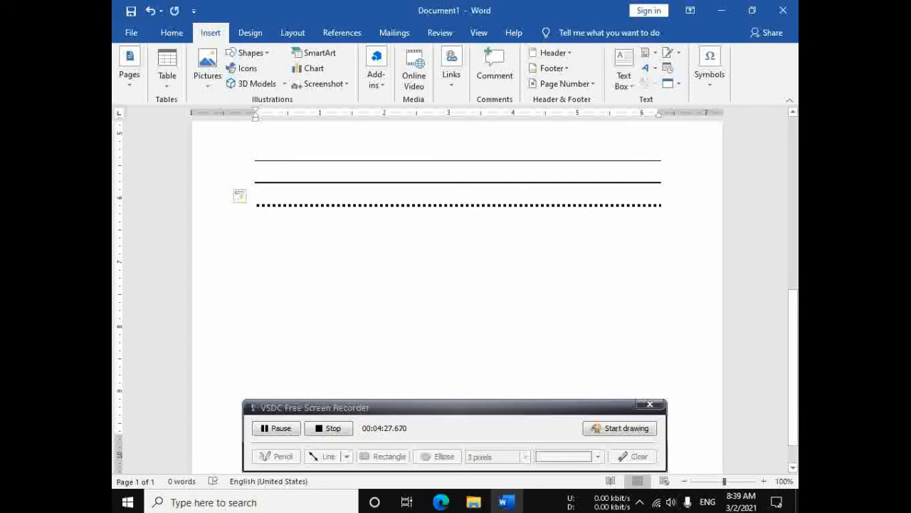
- Add a double line below the dotted line by autoformatting equals signs
text(===)
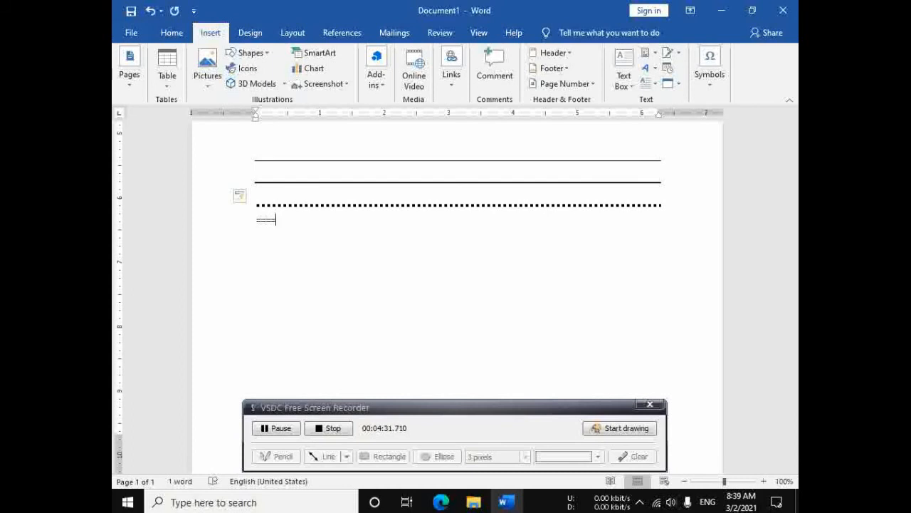
text(=)
key(Return)
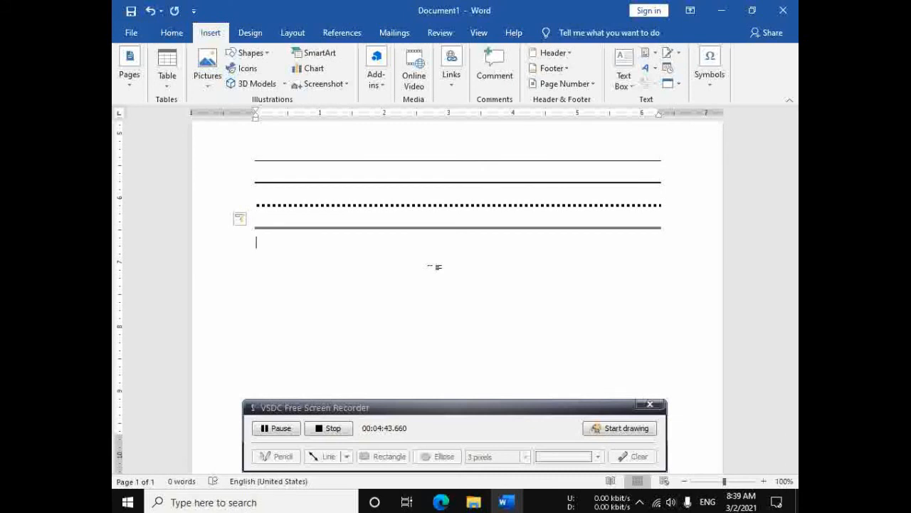
- Add a triple line from number signs (####) and a wavy line from tildes (~~~~) below the double line
text(###)
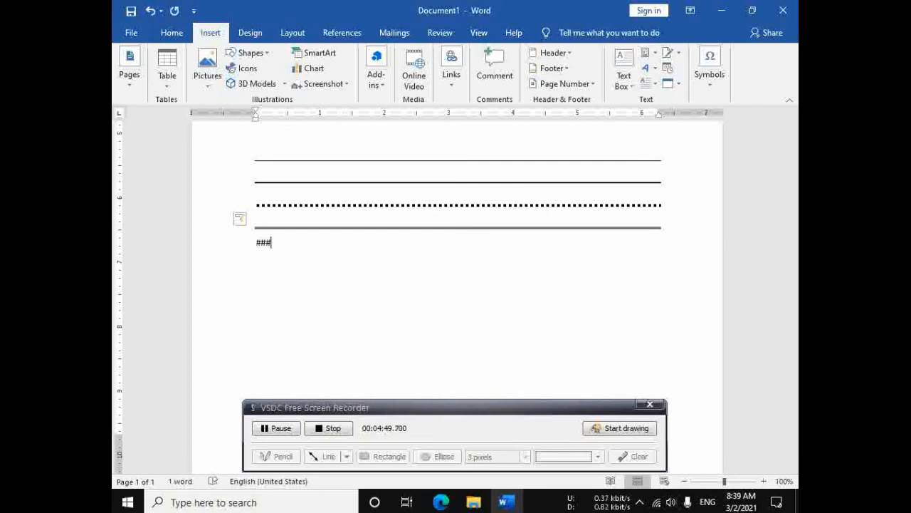
text(#)
key(Return)
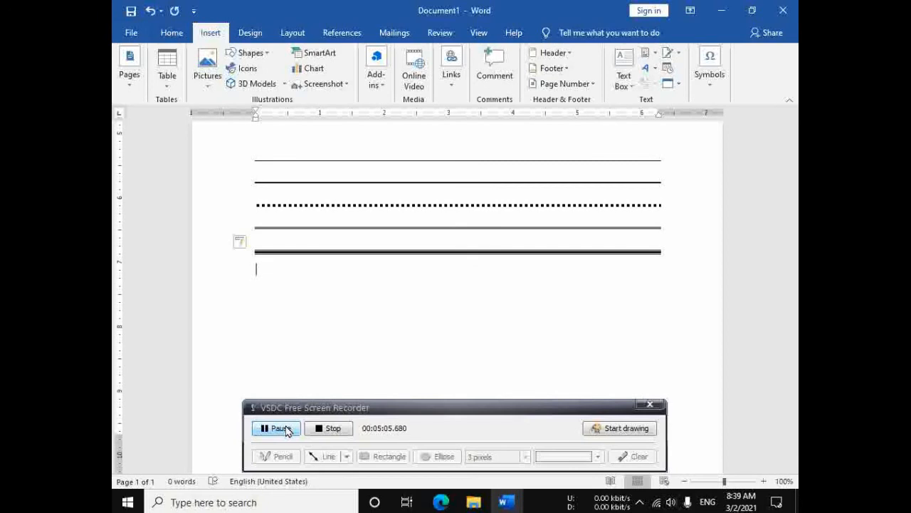
text(~~~~)
key(Return)
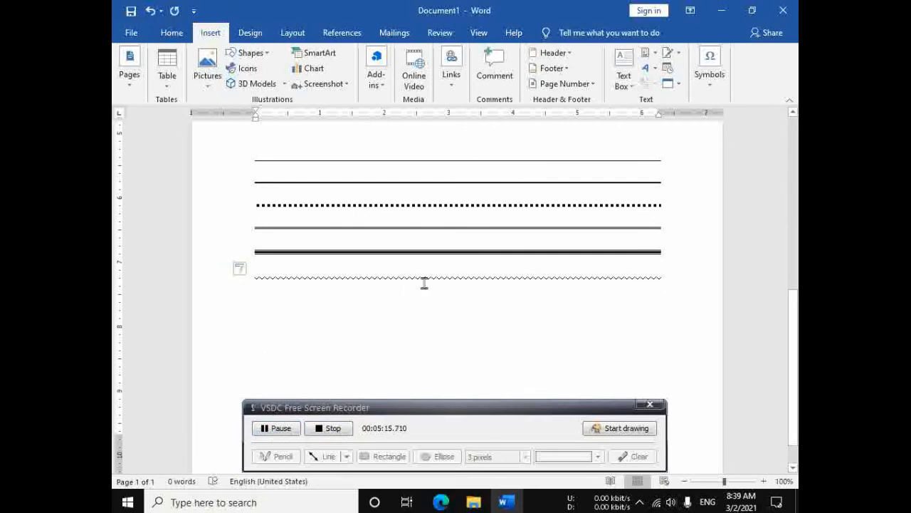
- Insert a copyright symbol on the line below the wavy line using the (C) autocorrect shortcut
scroll(384, 332, down, 1)
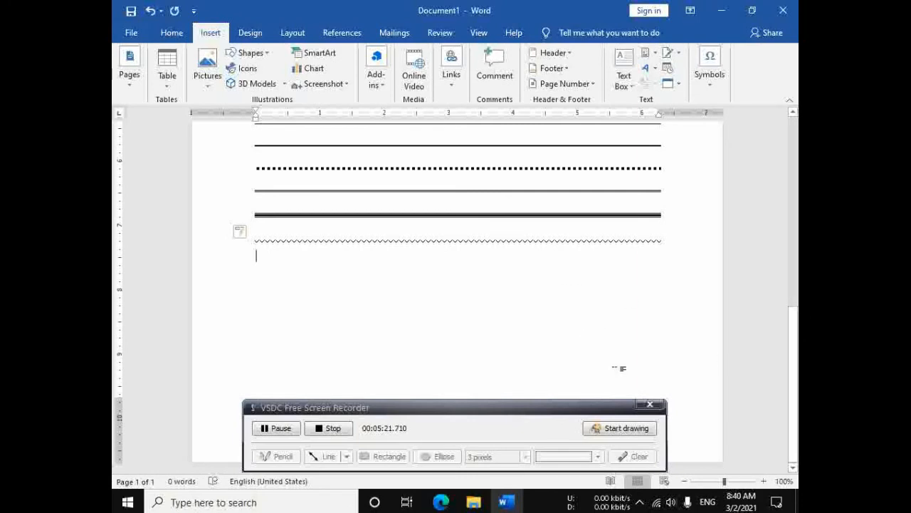
text((c)
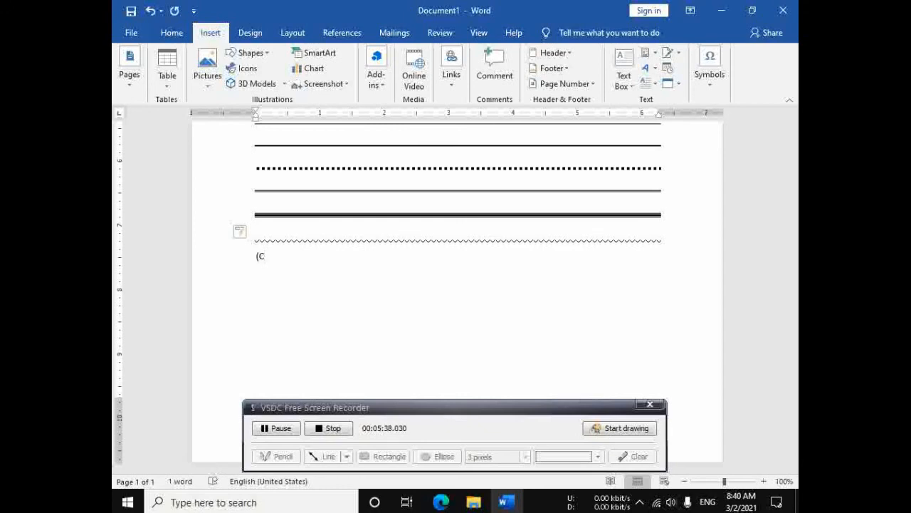
text())
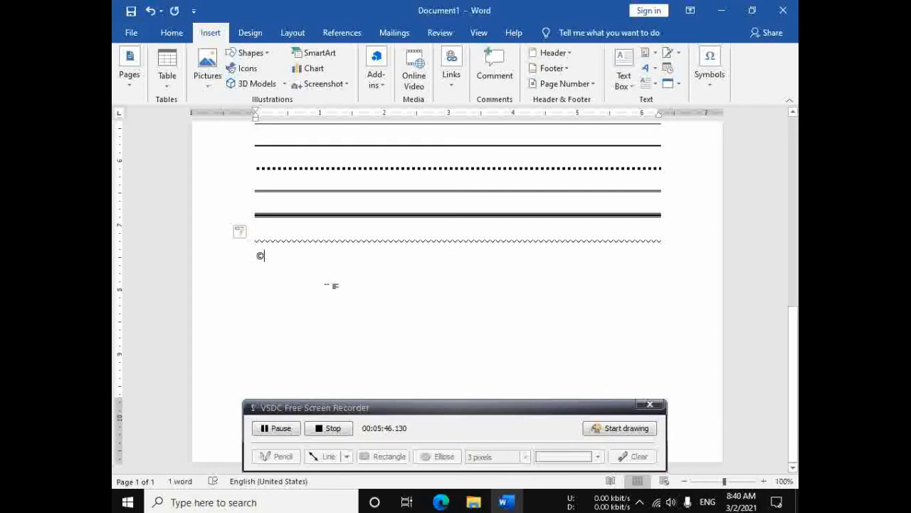
- Re-create the copyright symbol with the (c) shortcut and insert a trademark symbol on the line below with (TM)
key(ctrl+z)
key(BackSpace)
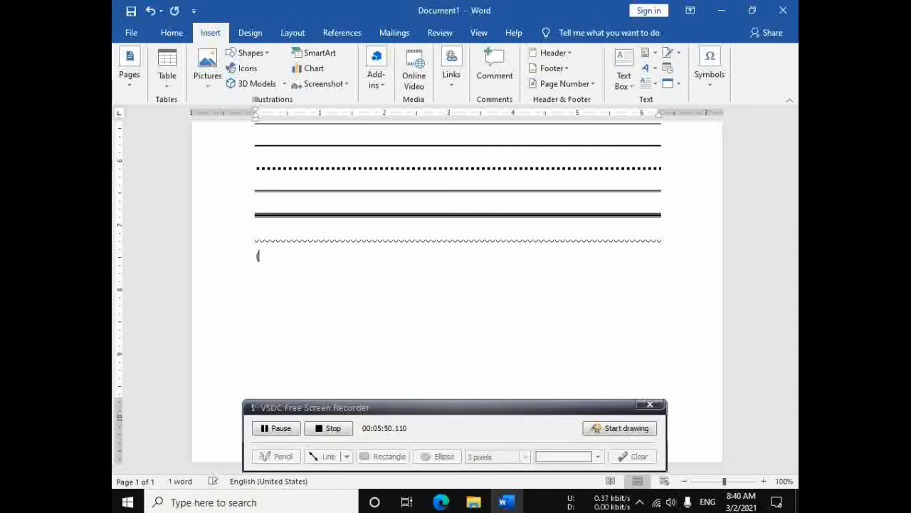
key(BackSpace)
text((c)
text((TM))
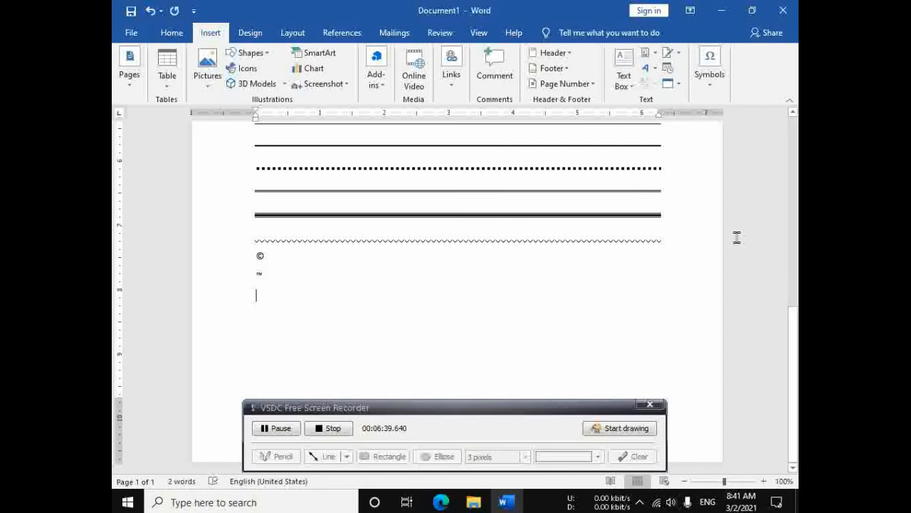
- Write "Computer" below the trademark symbol and append a registered symbol using the (R) autocorrect shortcut
text(com)
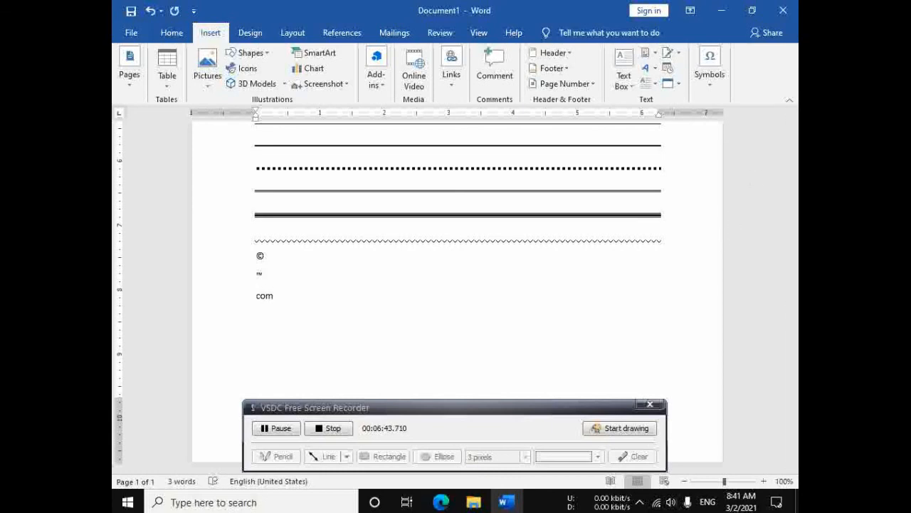
text(puter)
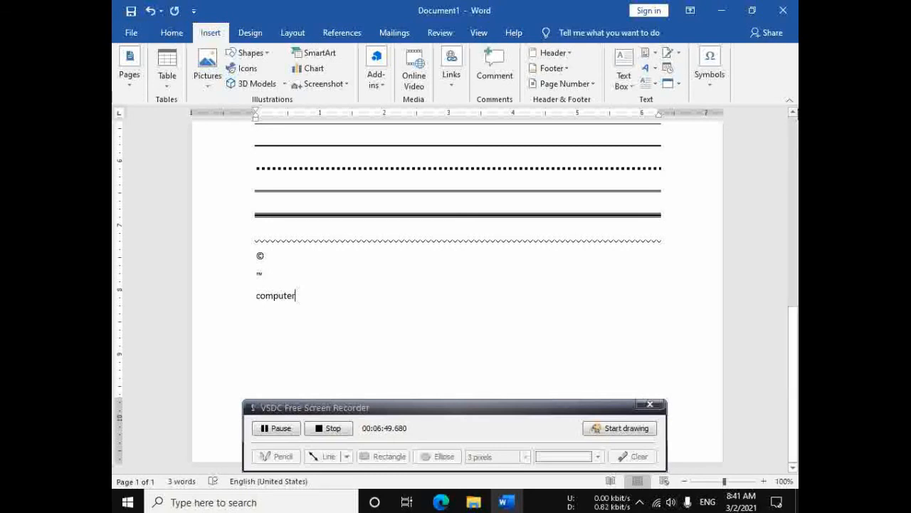
text(()
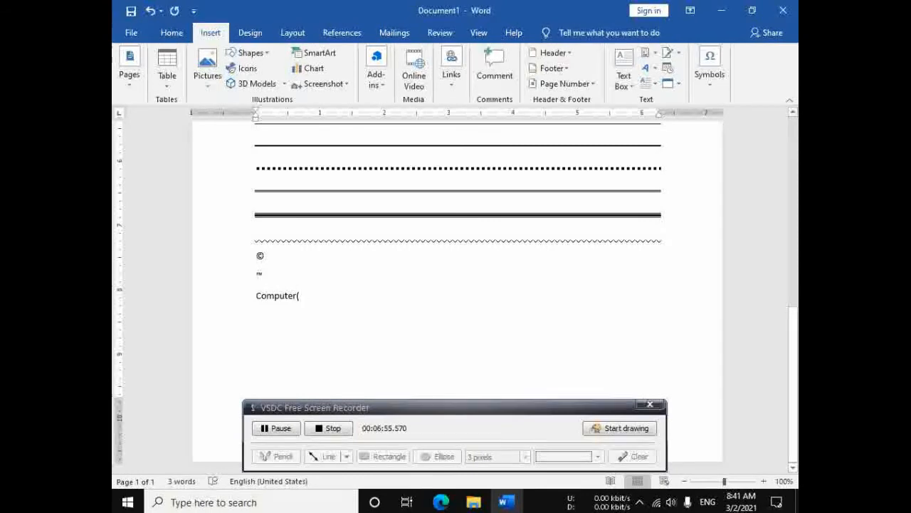
text(R))
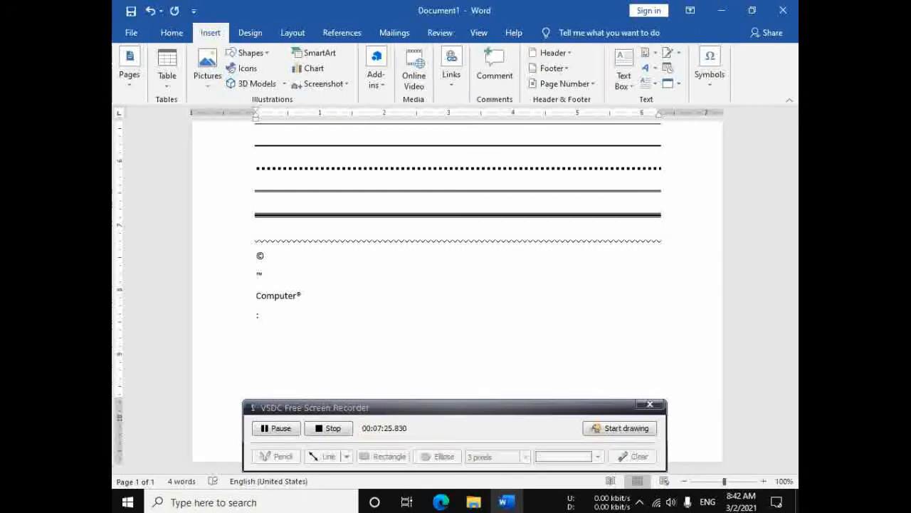
- Insert a sad face from :( and a smiley face from :) on the line below "Computer®"
text(()
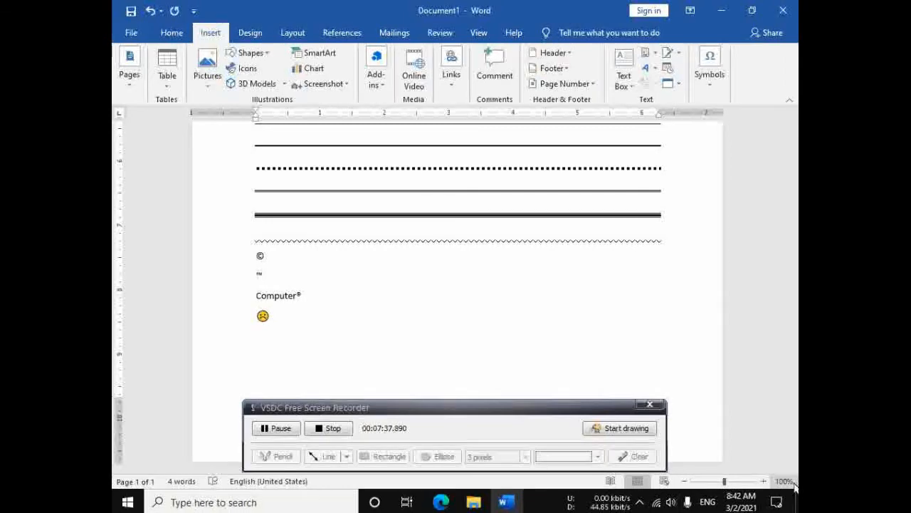
text(:)
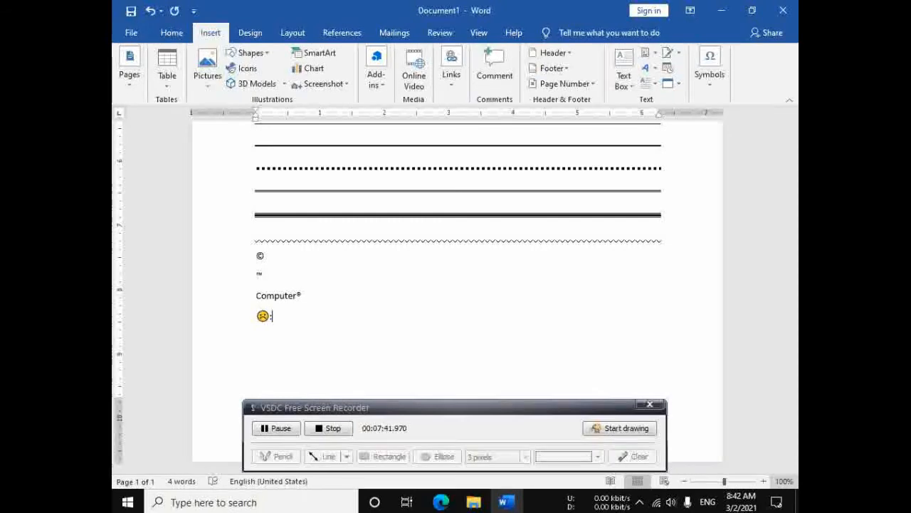
text())
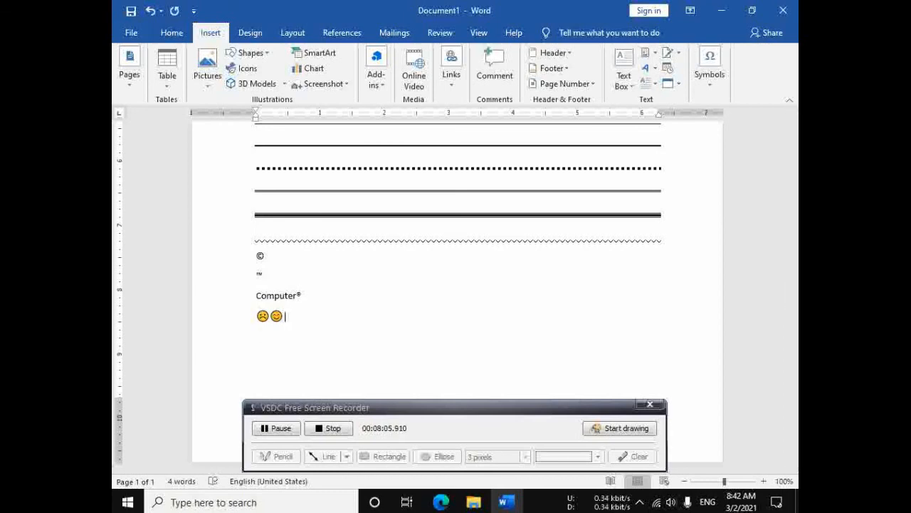
- Add a thin left arrow below the faces and a thin right arrow (-->) on the following line
key(Return)
text(←)
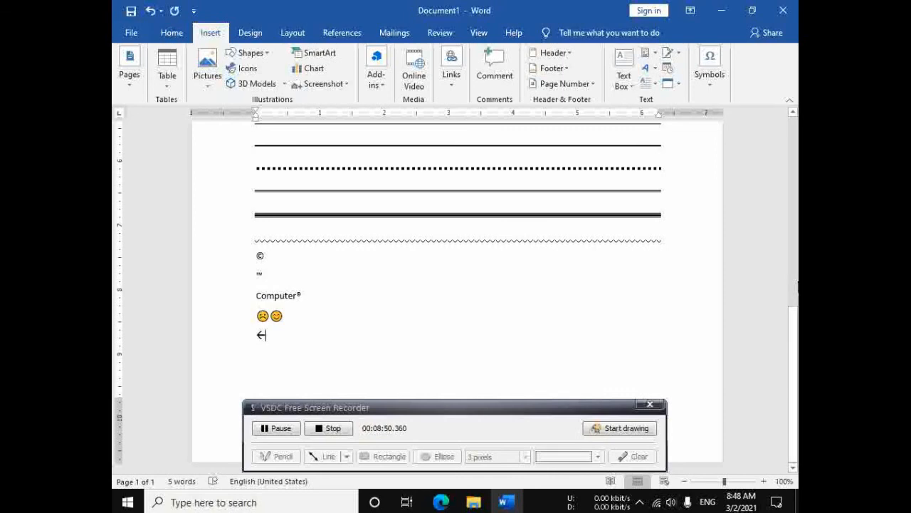
text(>)
key(BackSpace)
key(Return)
text(-->)
key(Return)
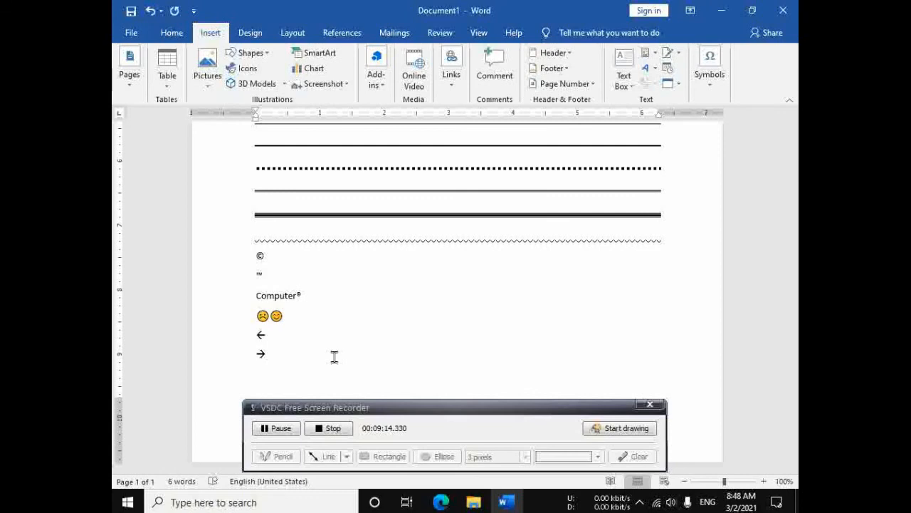
- Insert a double-headed arrow below the right arrow using the <=> autocorrect shortcut
text(<)
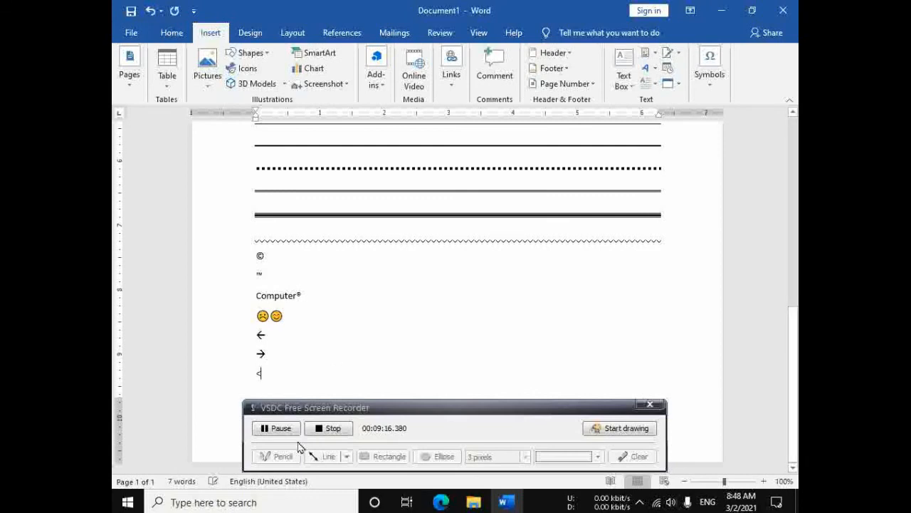
text(+=)
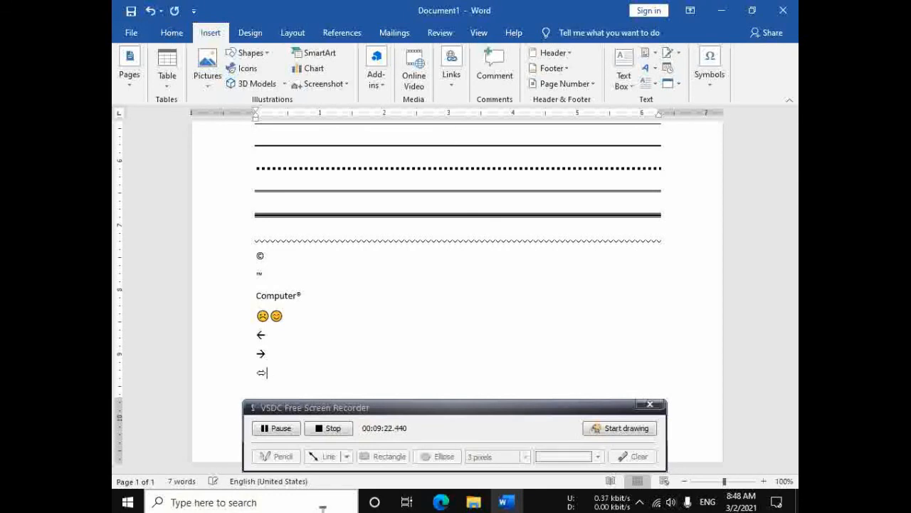
text(>)
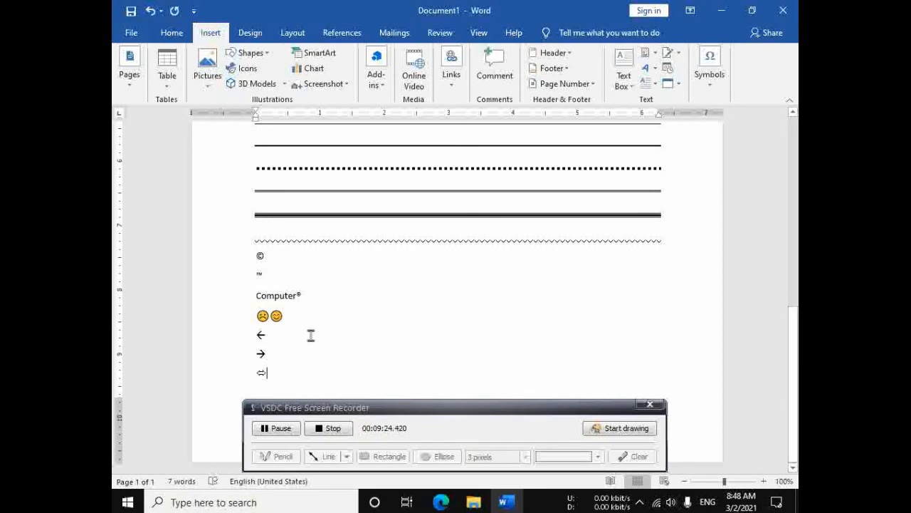
mouse_move(273, 381)
key(Return)
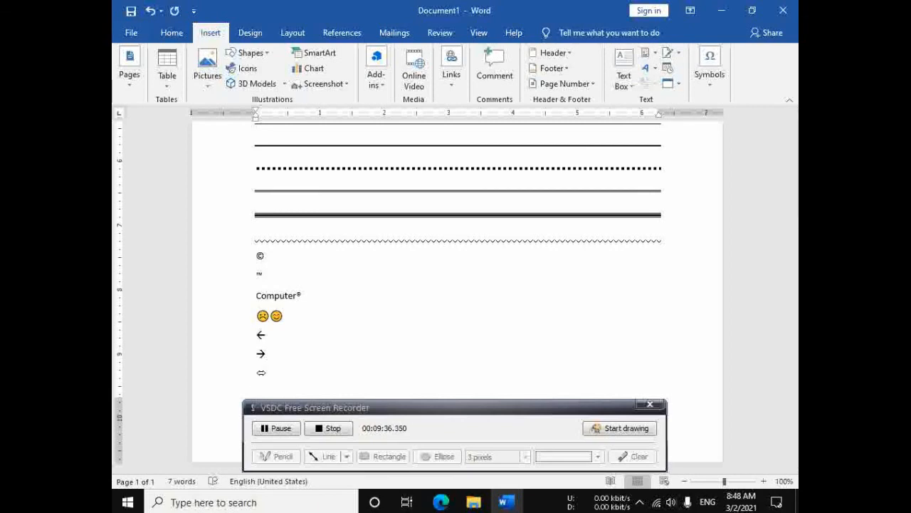
text(<)
text(-)
key(BackSpace)
text(=)
key(Return)
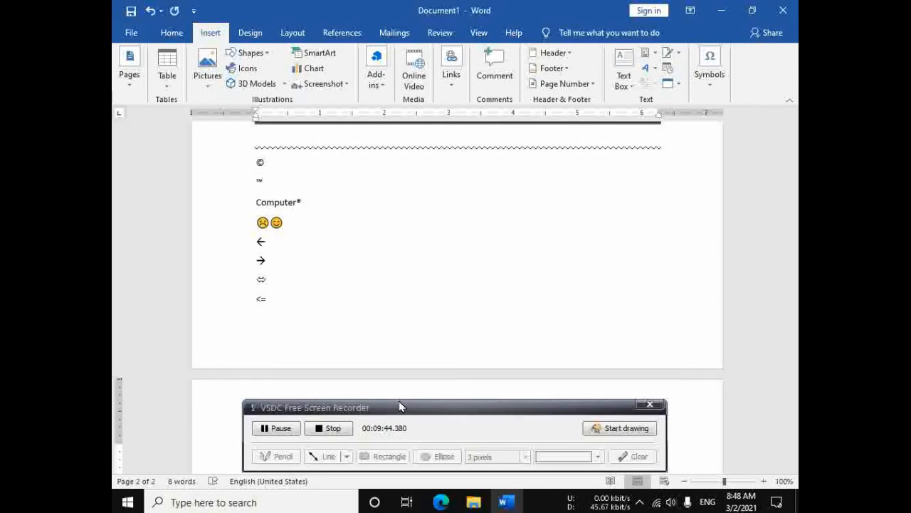
key(BackSpace)
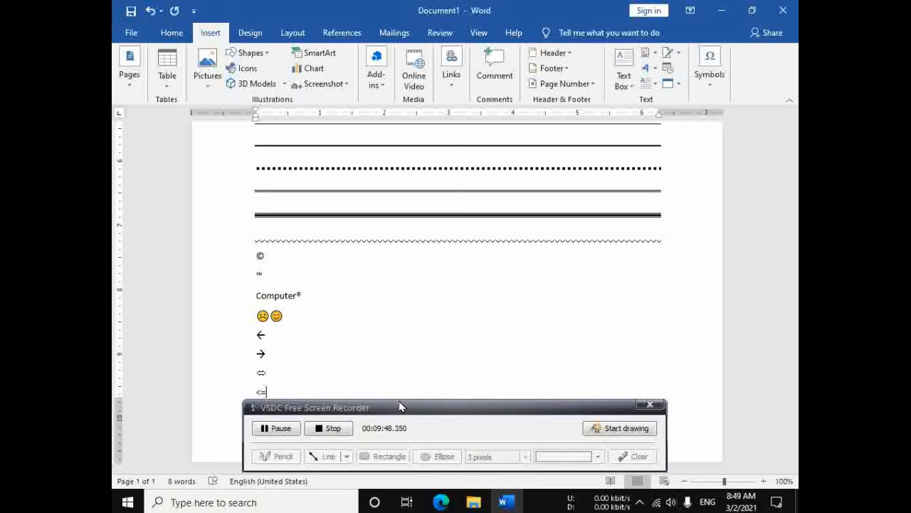
key(Return)
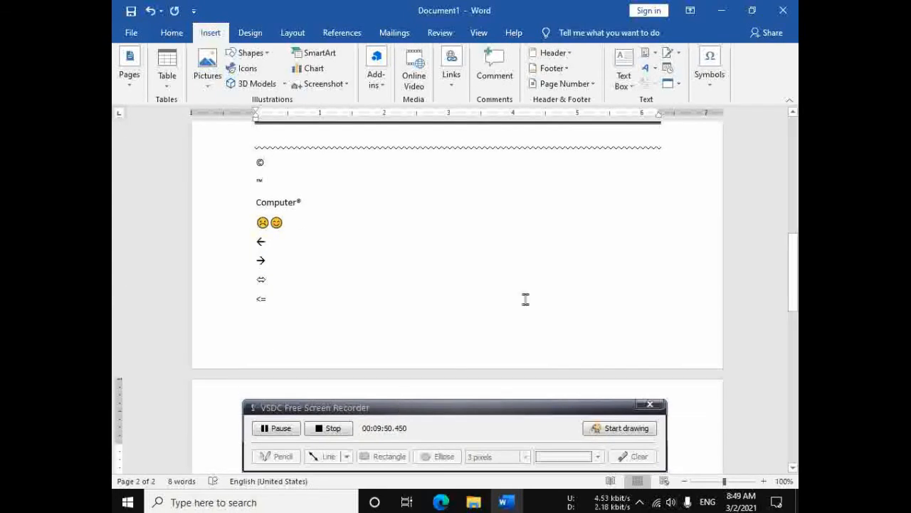
click(265, 325)
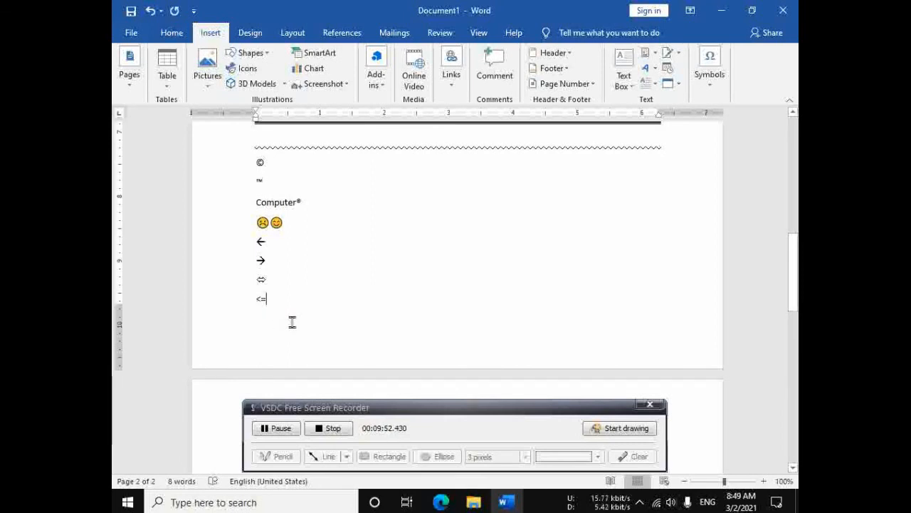
key(BackSpace)
key(BackSpace)
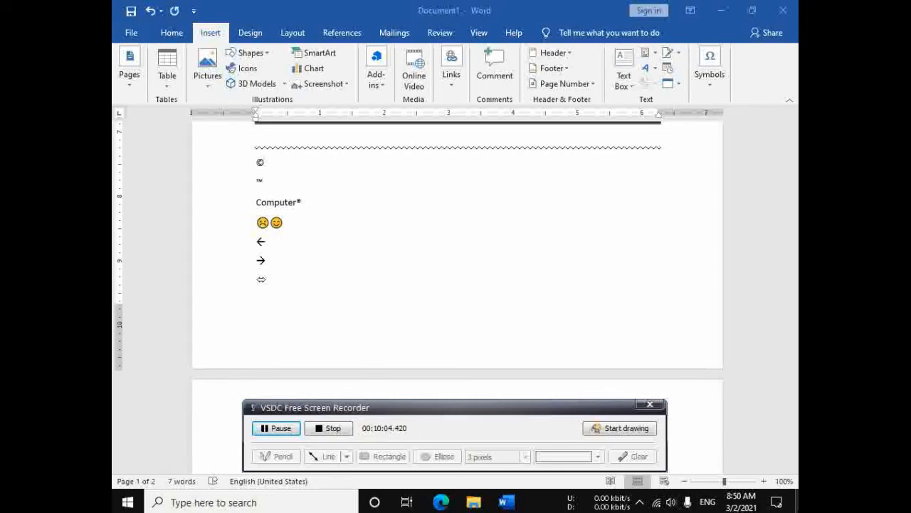
- Insert a bold left arrow on the line below the double-headed arrow using the <== autocorrect shortcut
click(283, 298)
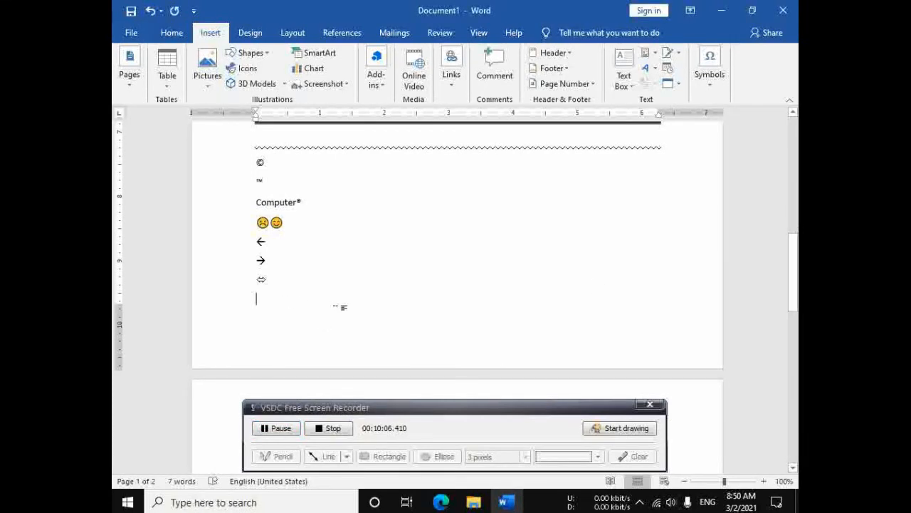
text(<==)
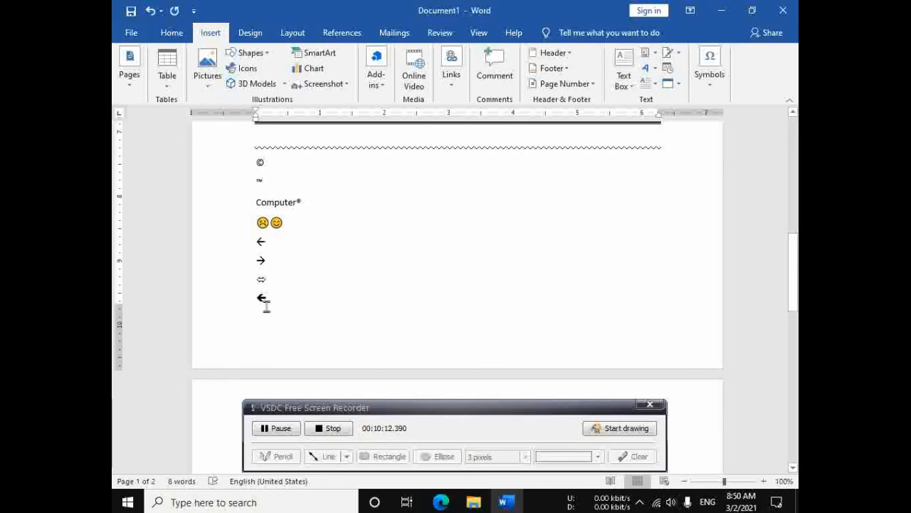
scroll(268, 297, down, 2)
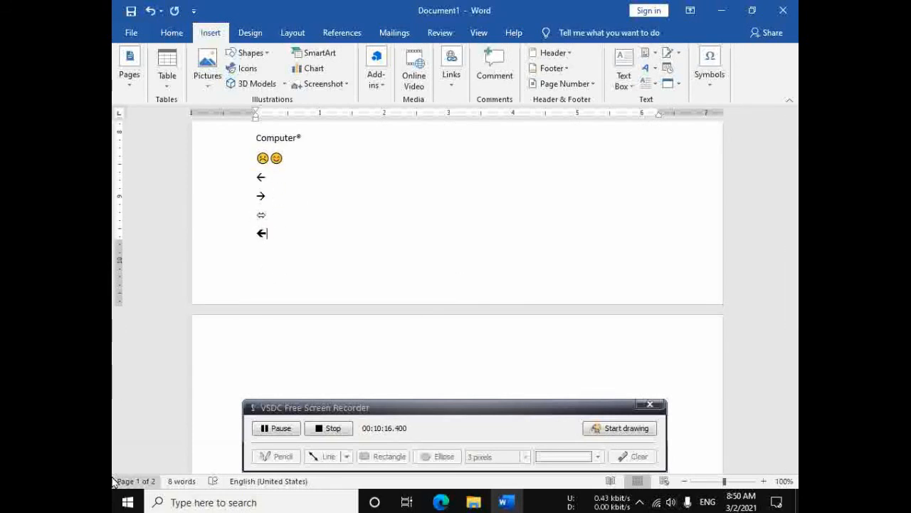
- Insert a bold right arrow at the start of the second page using the ==> shortcut, followed by a new line
key(Return)
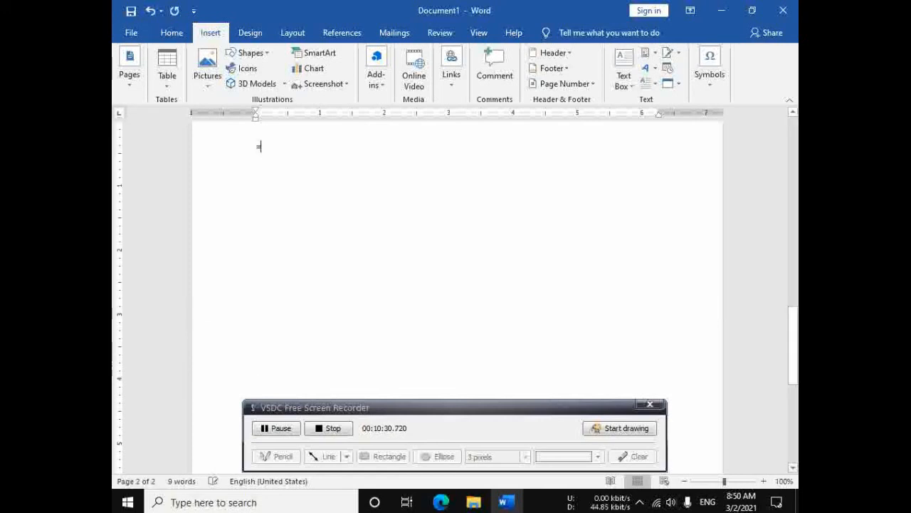
text(==)
text(>)
scroll(265, 193, up, 1)
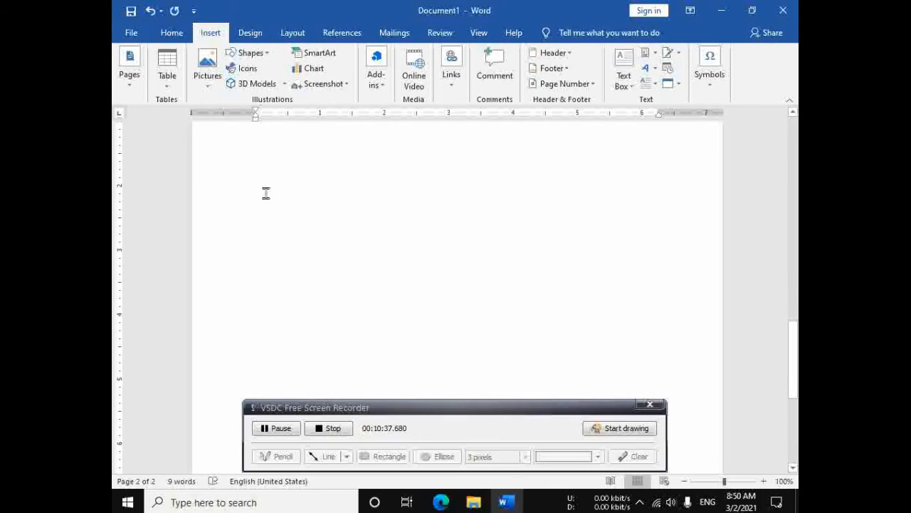
scroll(264, 193, up, 1)
scroll(288, 218, down, 1)
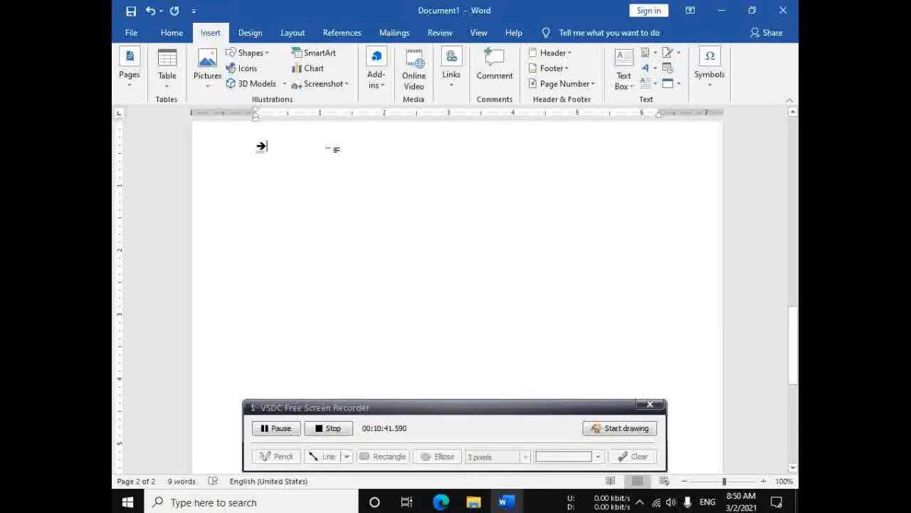
key(Return)
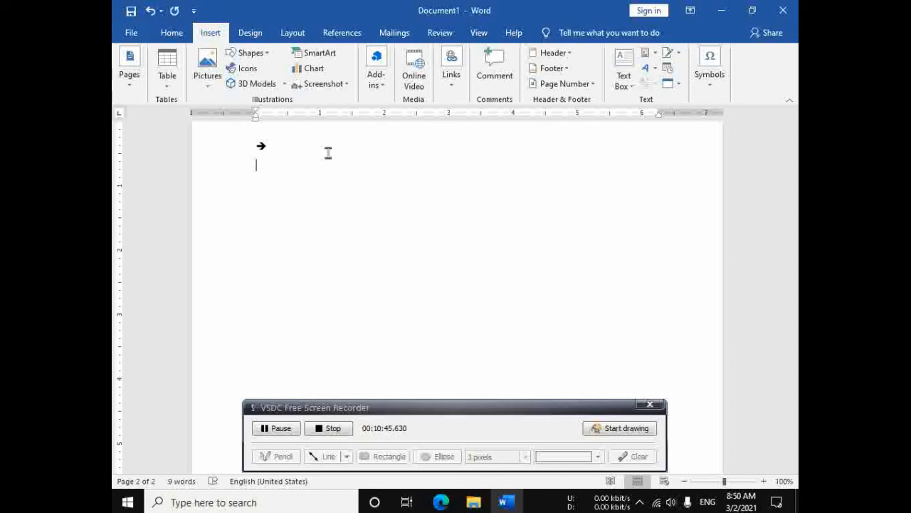
text(<)
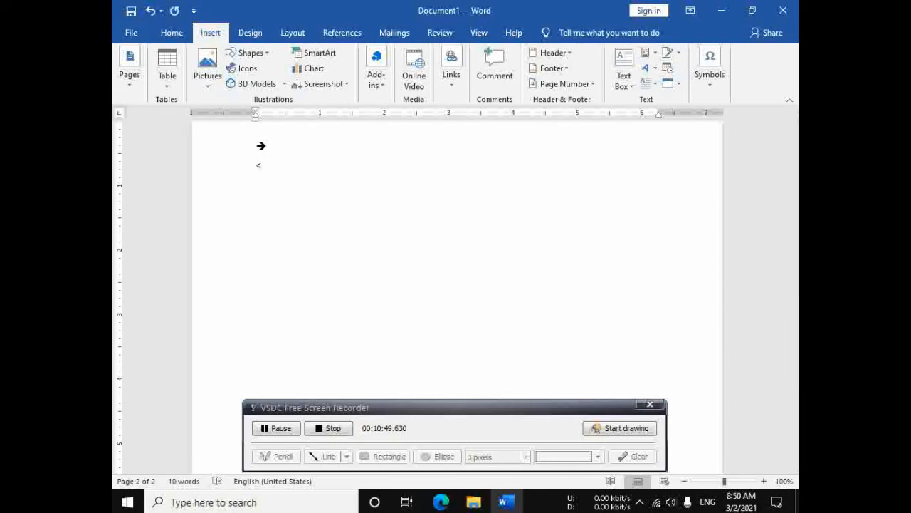
text(==)
key(BackSpace)
key(BackSpace)
text(==<=)
key(BackSpace)
key(BackSpace)
key(BackSpace)
- Insert a double-headed arrow below the bold right arrow on the second page using the <=> shortcut
text(<+)
key(BackSpace)
text(=>)
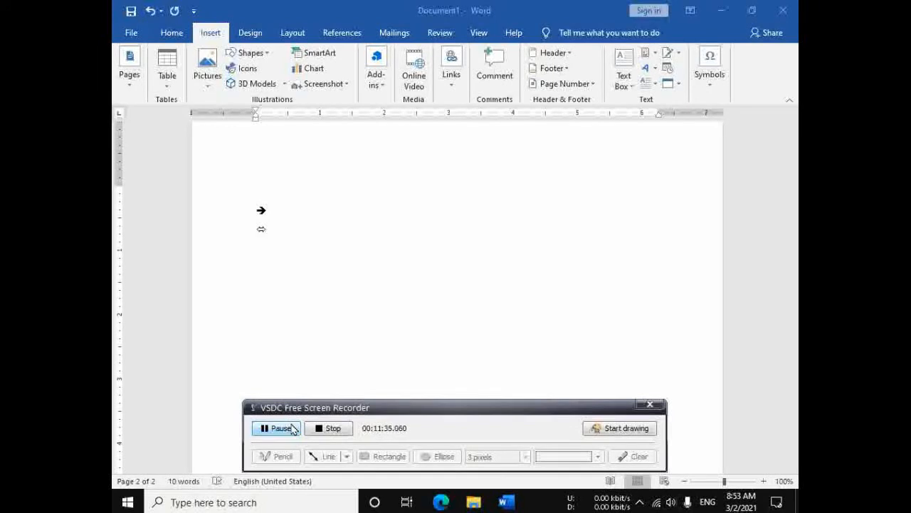
- Enter the ordinal 1st with an automatic superscript suffix on a new line below the second page's double-headed arrow
click(292, 428)
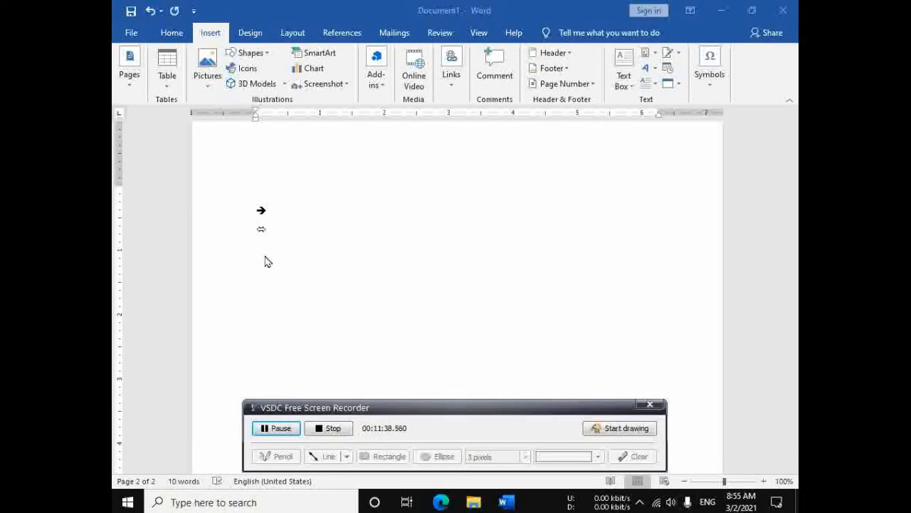
click(267, 258)
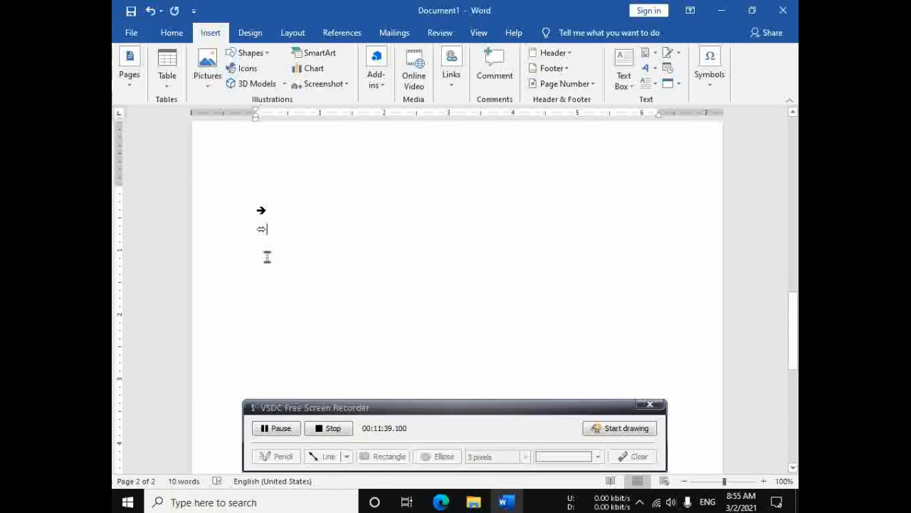
click(254, 273)
click(274, 276)
key(Return)
text(1)
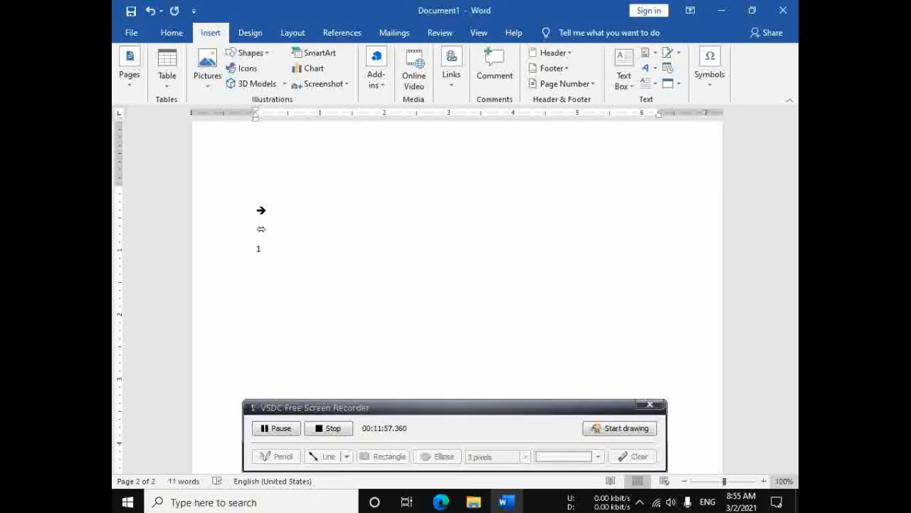
text(st)
key(Return)
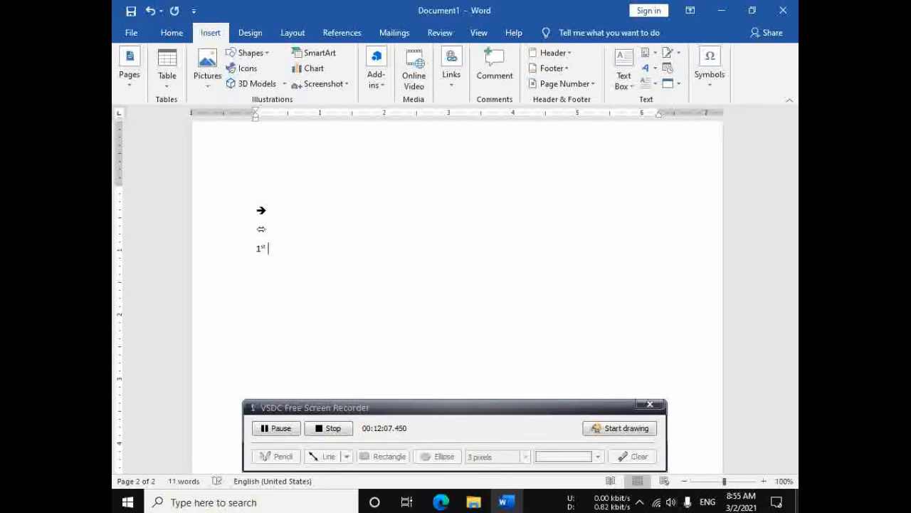
- Continue the ordinal line with 2nd, 3rd, 4th and 31st, each with an automatically superscripted suffix
text(2)
text(nd)
text( 3rd n)
key(BackSpace)
text(4)
text(th 31)
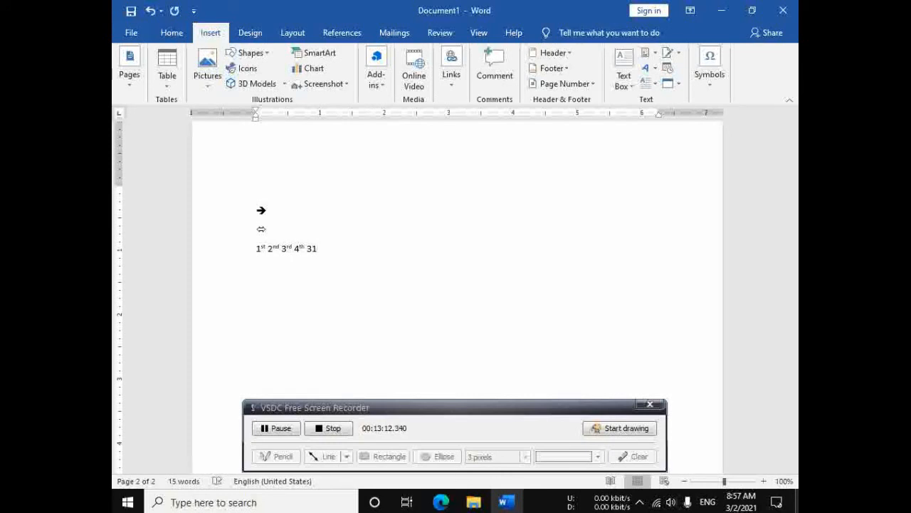
text(st)
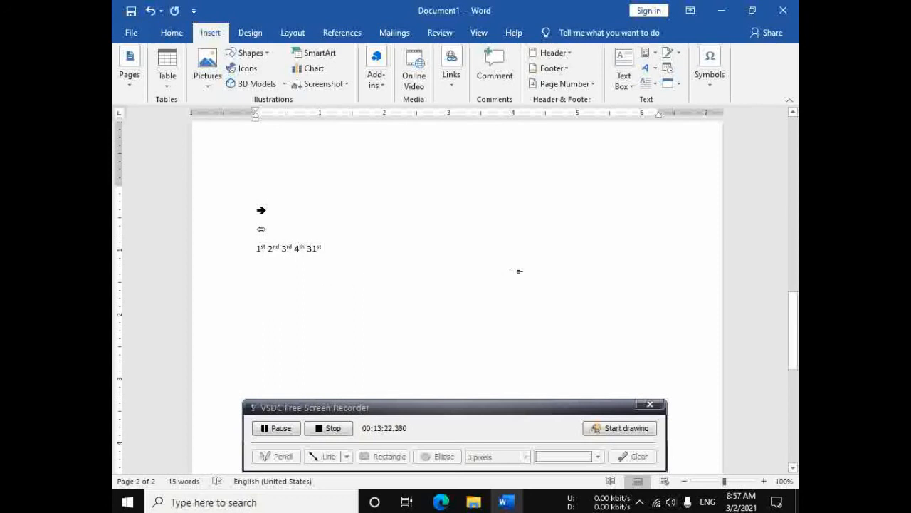
- Create an automatically numbered list below the ordinals from the company name Shekhar Computer Solutions, one word per item, and end the list
key(Return)
text(1)
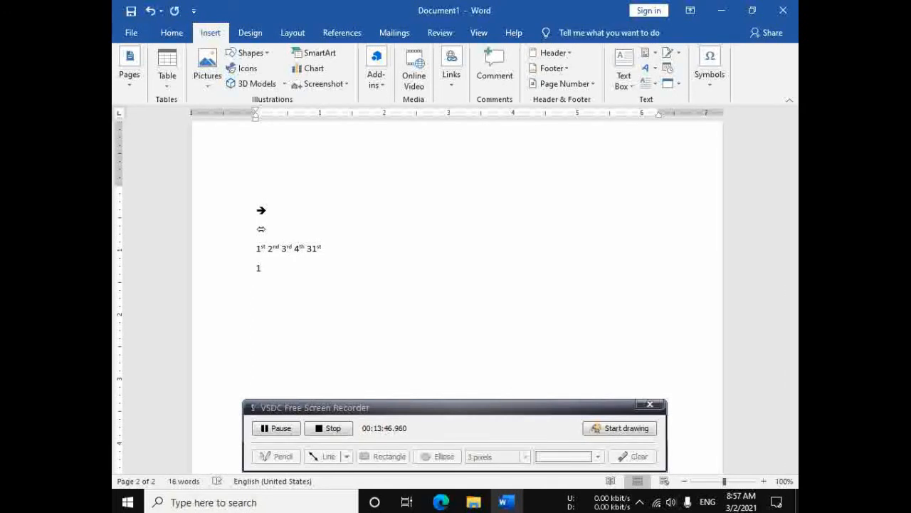
text(. )
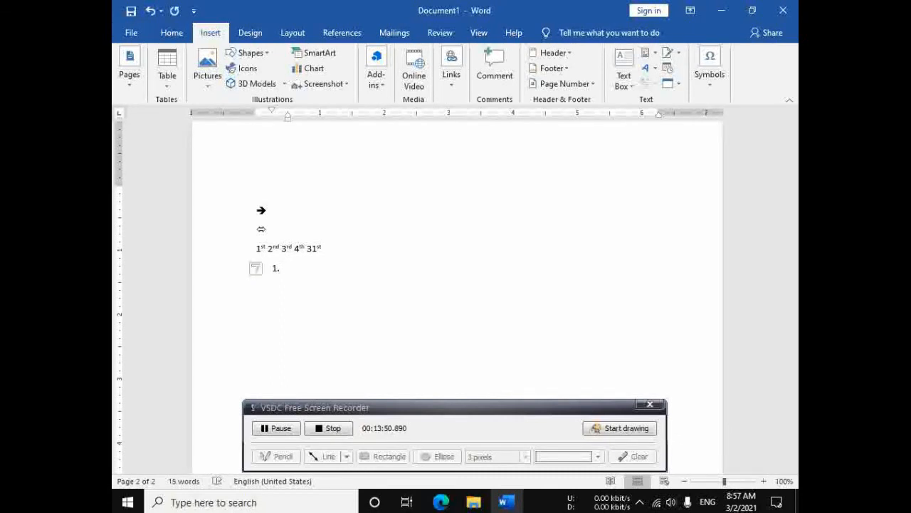
text(shekhar)
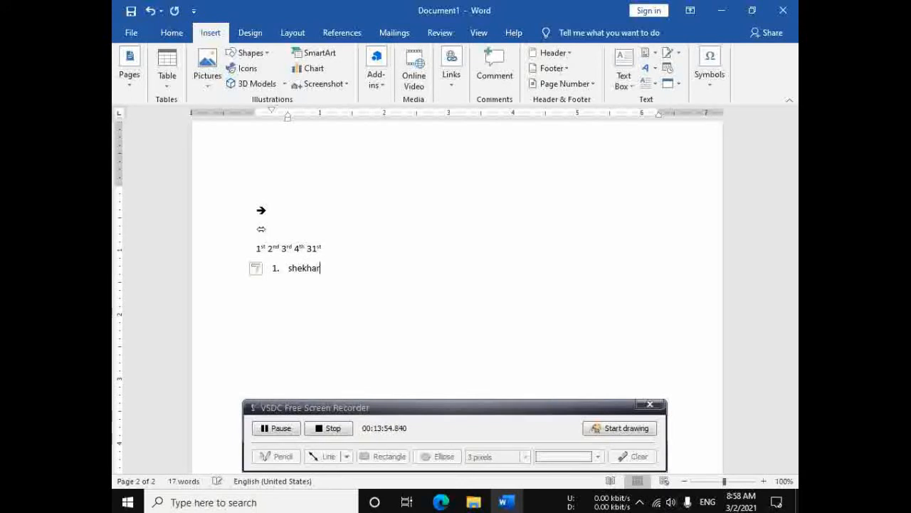
key(Return)
text(com)
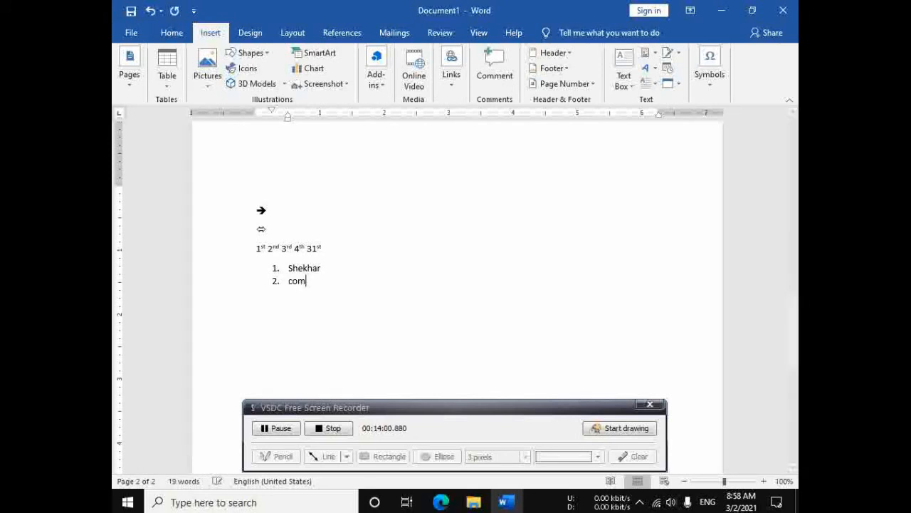
text(puter)
key(Return)
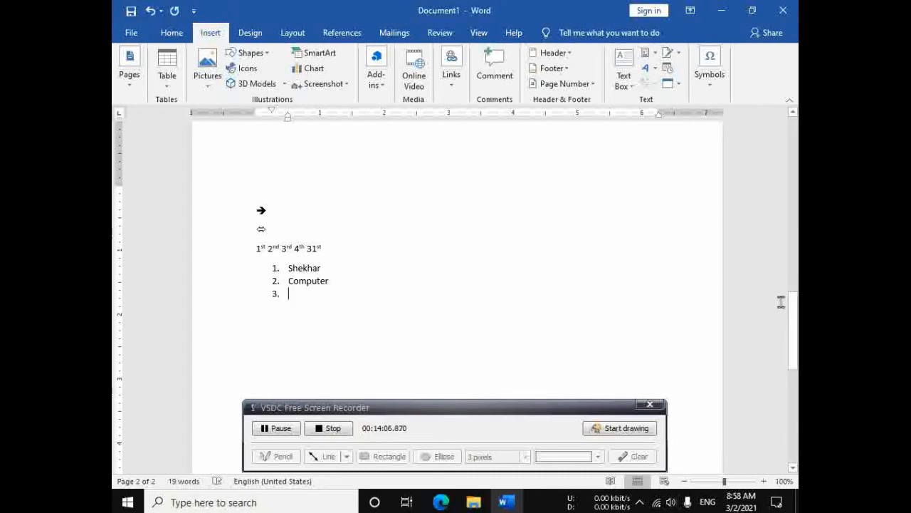
text(c)
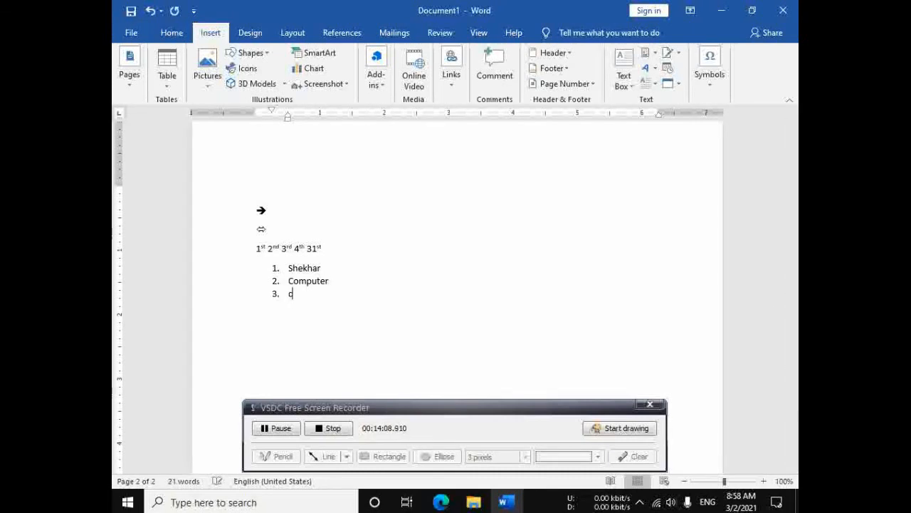
text(solutions)
key(Return)
key(Return)
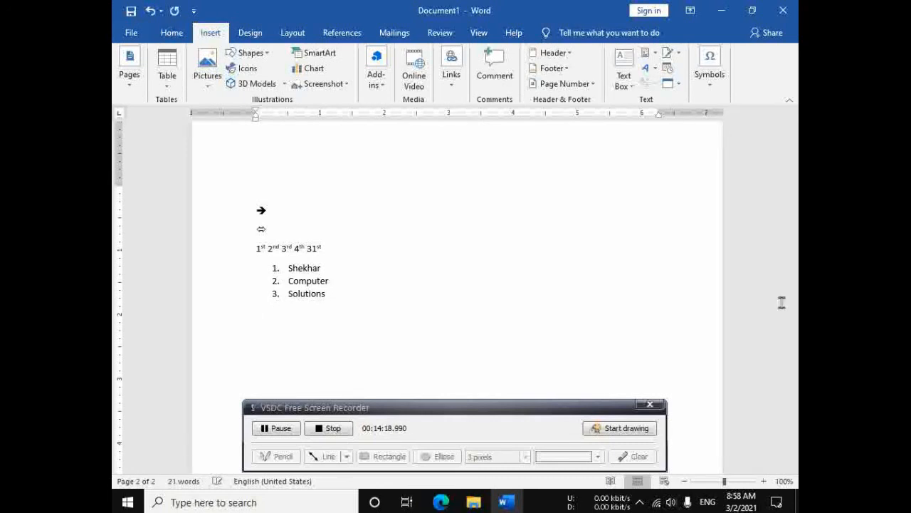
- Enter the filler lines fsgdsahdklsajoljdsgsdlusghy and gsdhg below the list, and start a new numbered list with the item Stayet6ry
text(fsgdsahdklsajoljdsgsdlusghy)
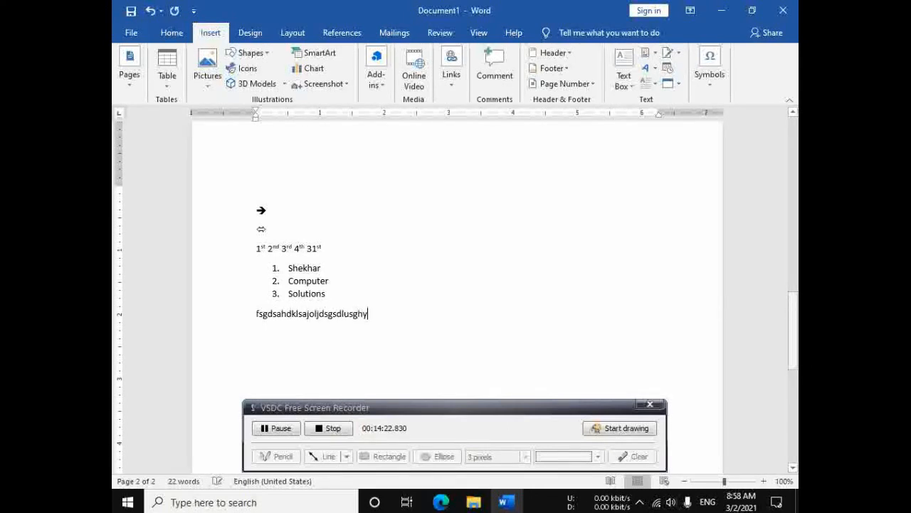
key(Return)
text(gsdhg)
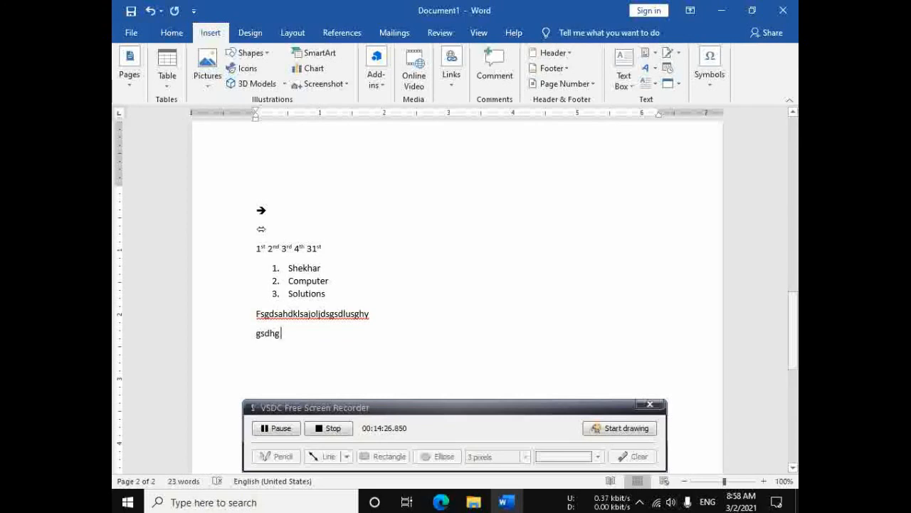
key(Return)
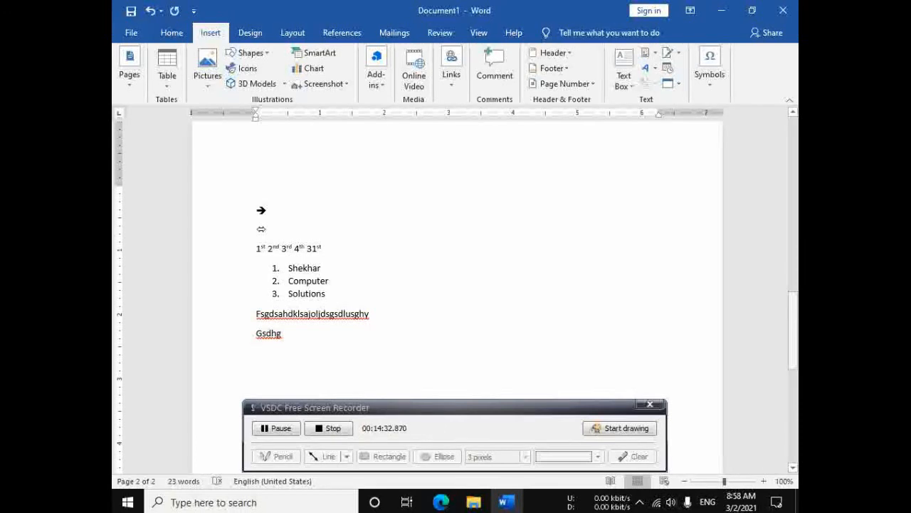
text(1.)
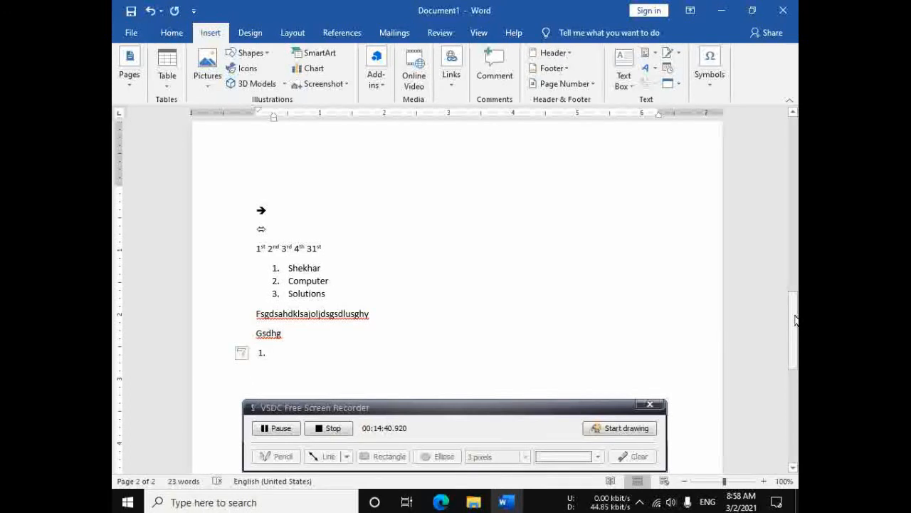
text( StayetGry)
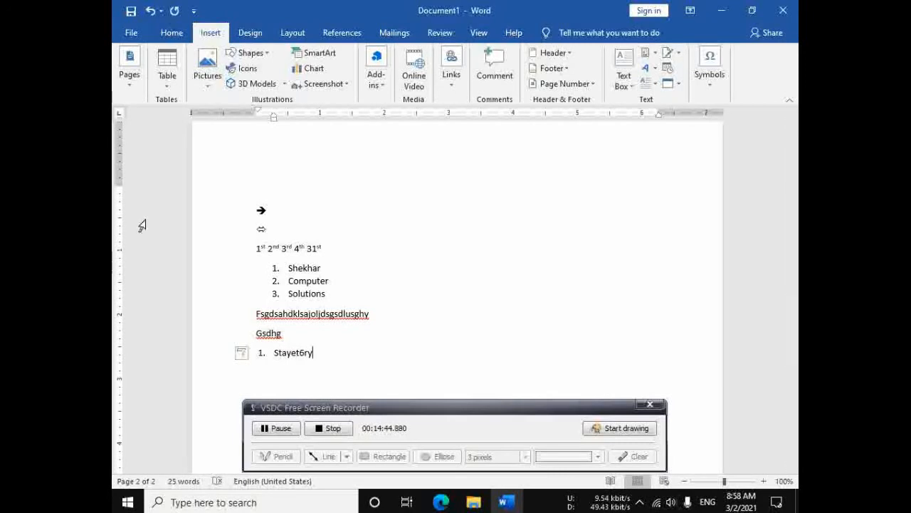
scroll(578, 206, down, 3)
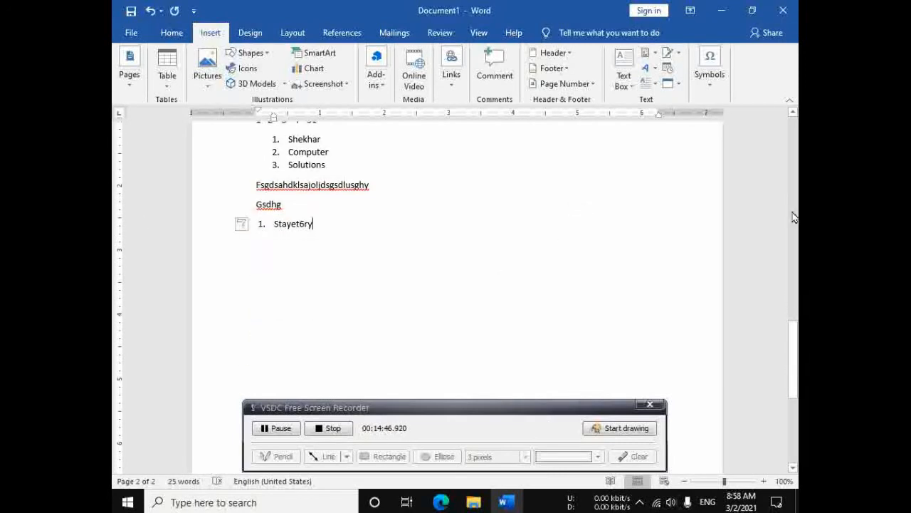
scroll(360, 271, down, 2)
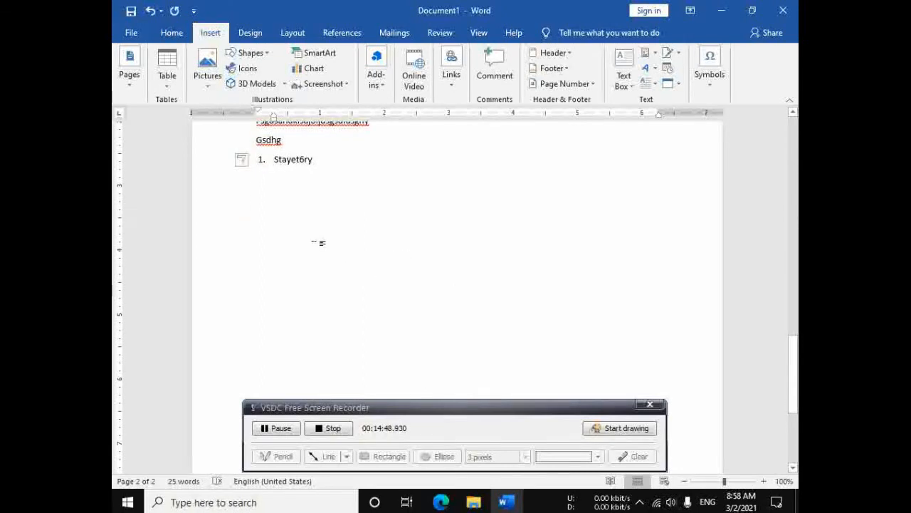
scroll(427, 235, down, 2)
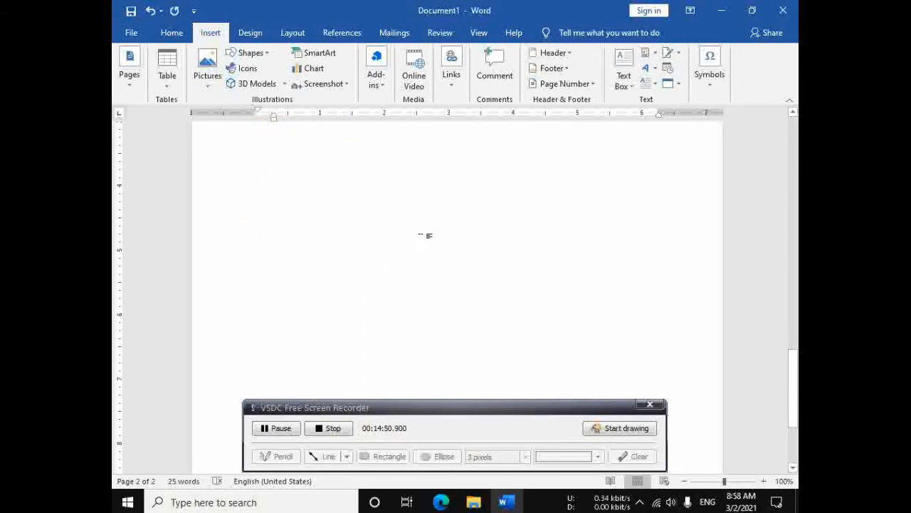
scroll(416, 270, up, 3)
click(279, 428)
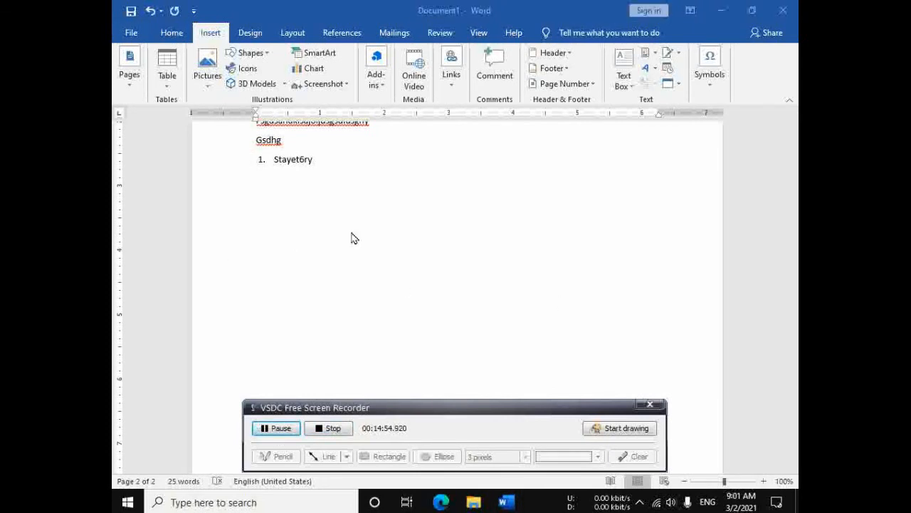
- Create an arrow-bulleted list below Stayet6ry using the > shortcut, with the items yudagsdui, gfghasdsd and hsahsd
click(265, 213)
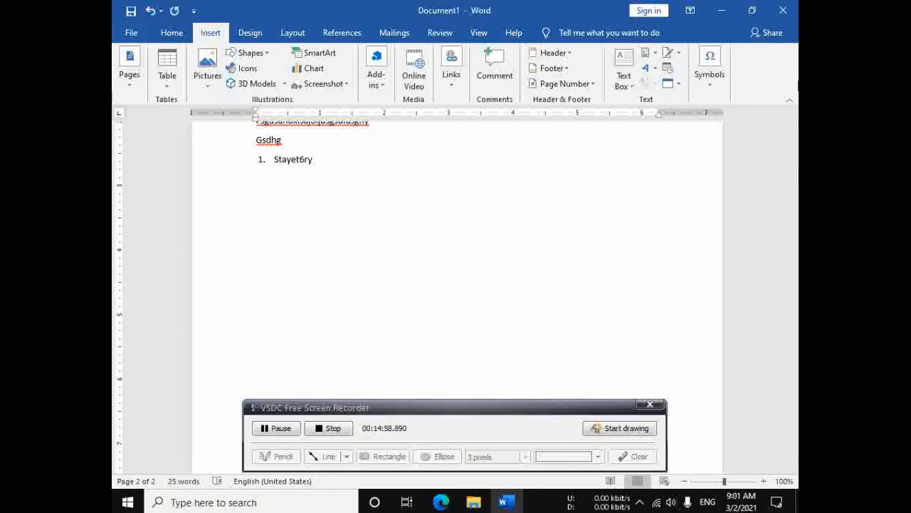
text(>)
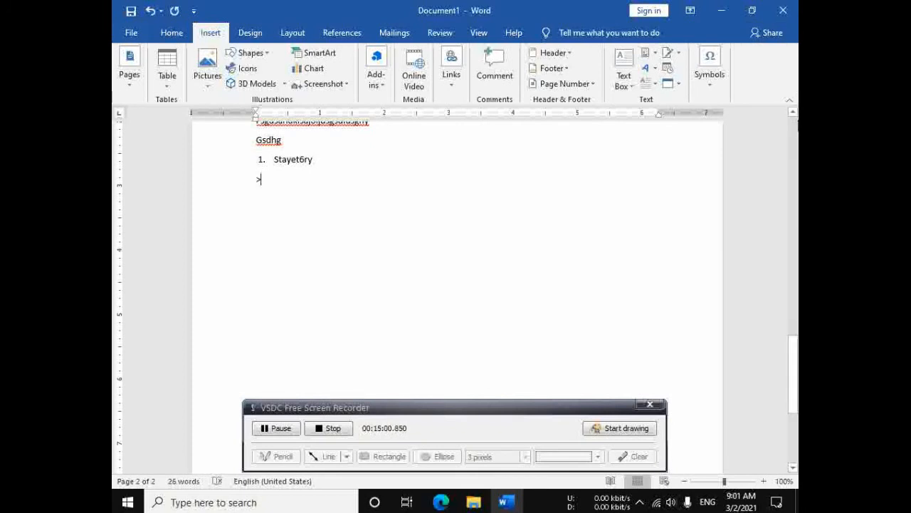
text( yudagsdui)
key(Return)
text(gfghasdsd)
key(Return)
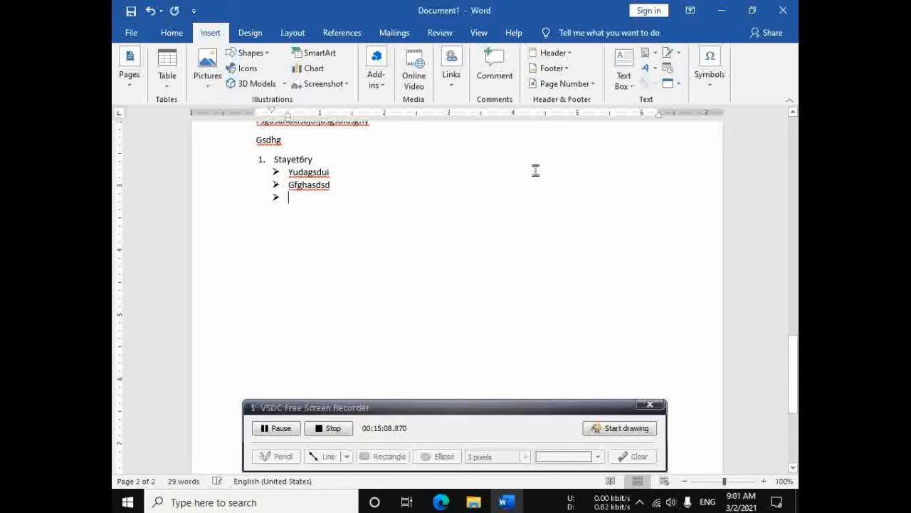
text(hsahsd)
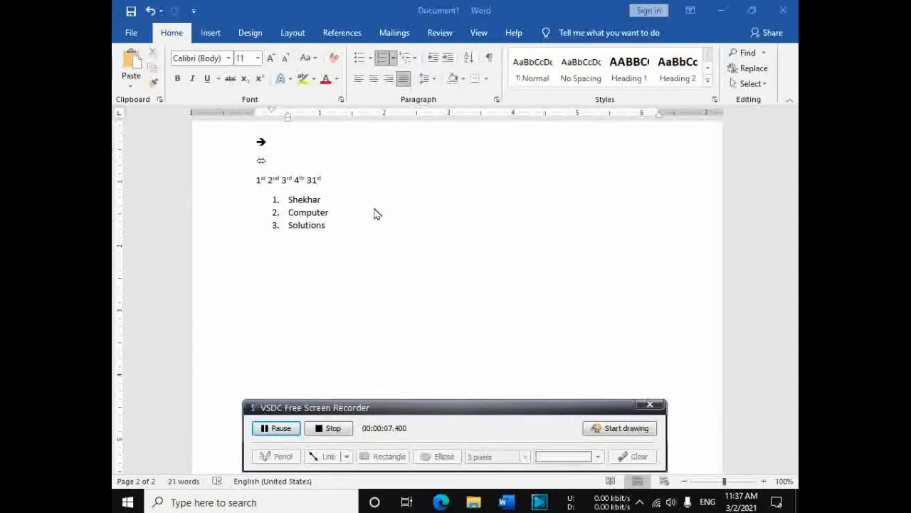
- Add an automatically numbered sub-list under the first list item, with 1.1) sfe and 1.2) sfafg
click(322, 200)
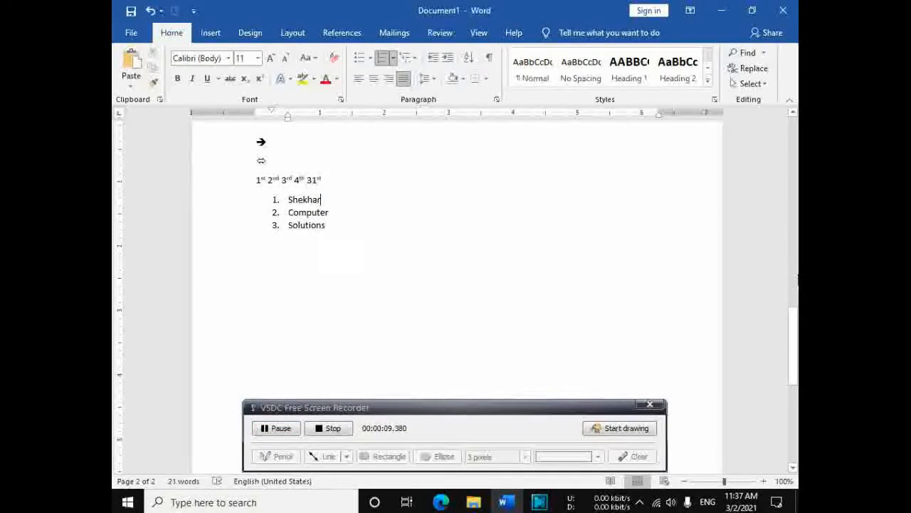
key(Return)
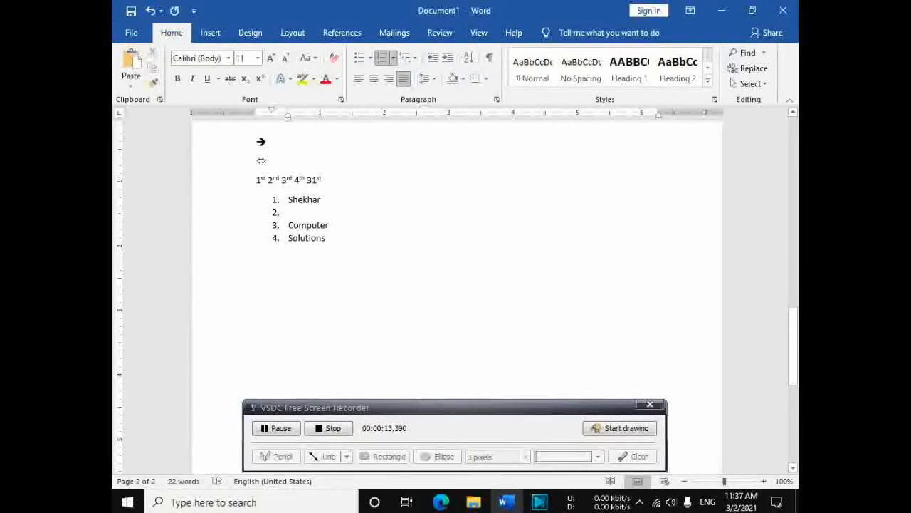
key(BackSpace)
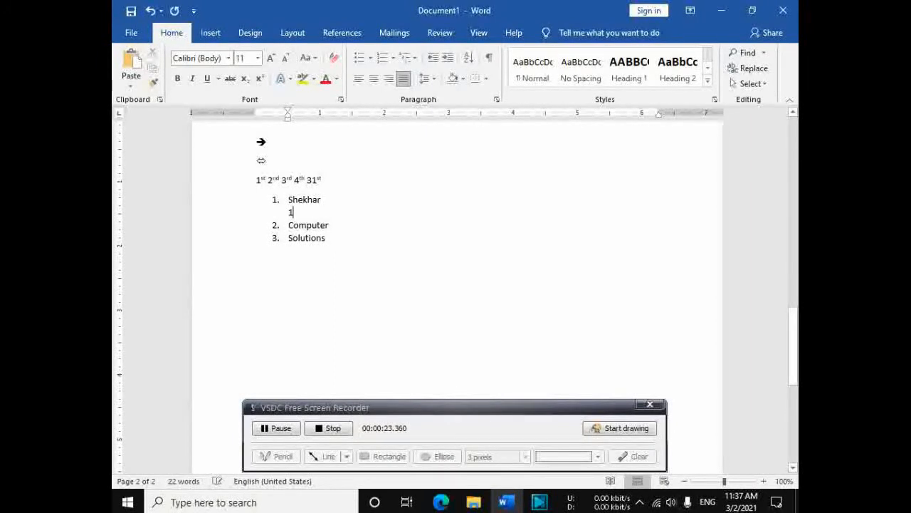
text(.)
key(BackSpace)
text(.1))
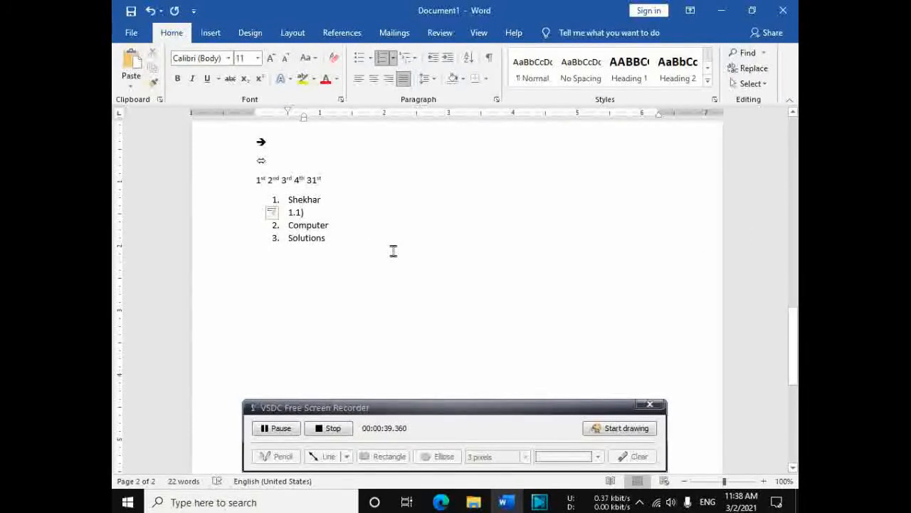
text( sfe)
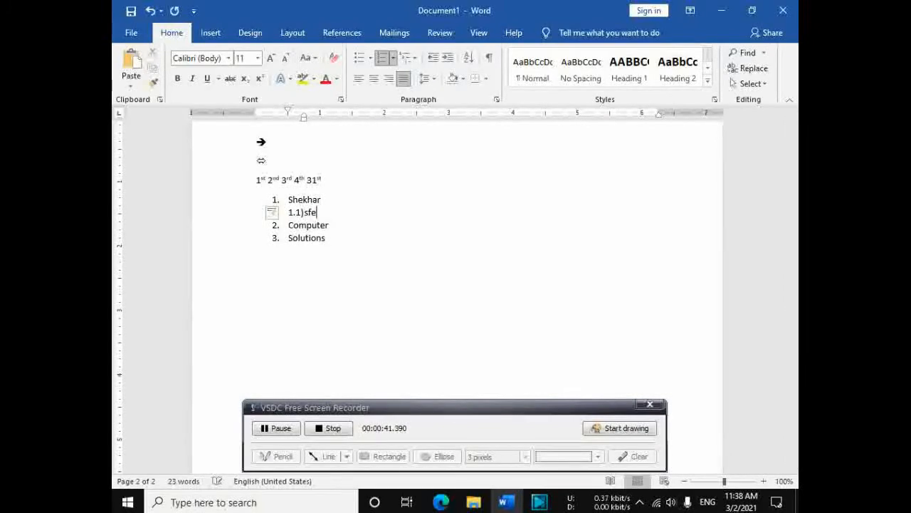
key(Return)
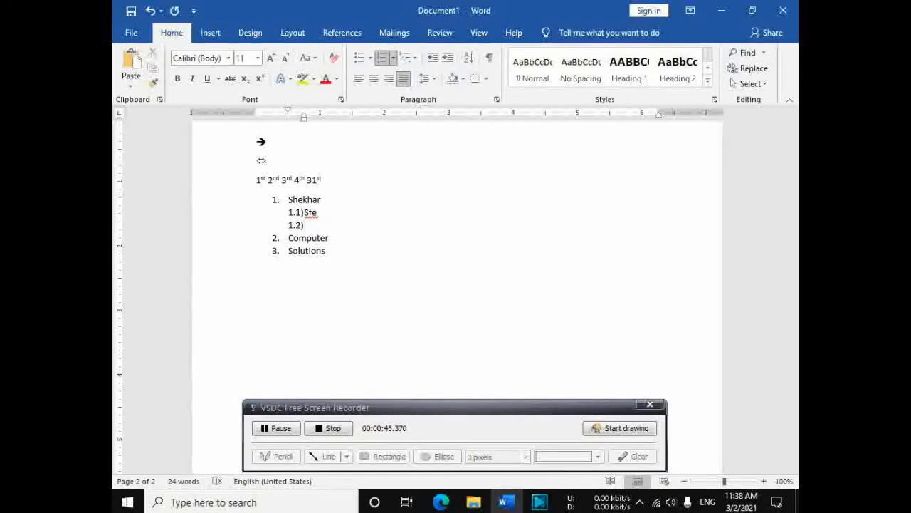
text(sfafg)
- Add an automatically lettered list under the Computer item, with a) gmdfh and b) dygsfy
click(342, 242)
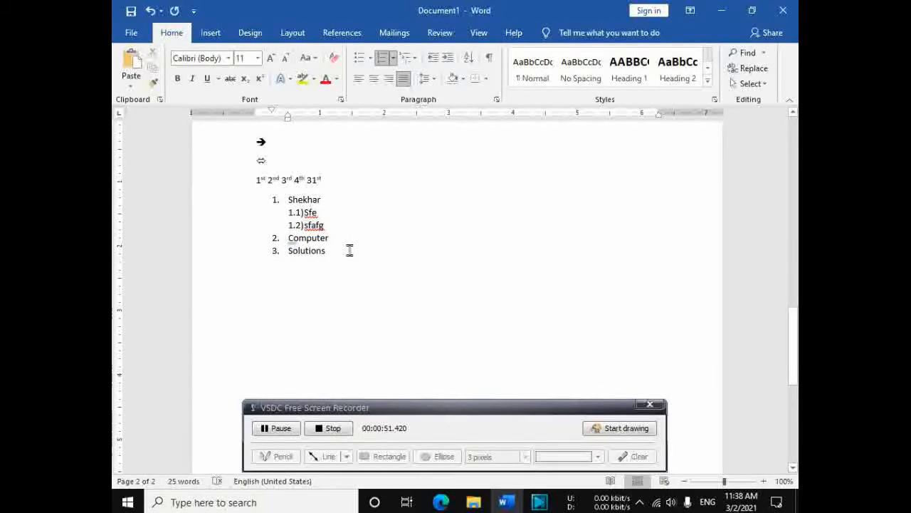
key(Return)
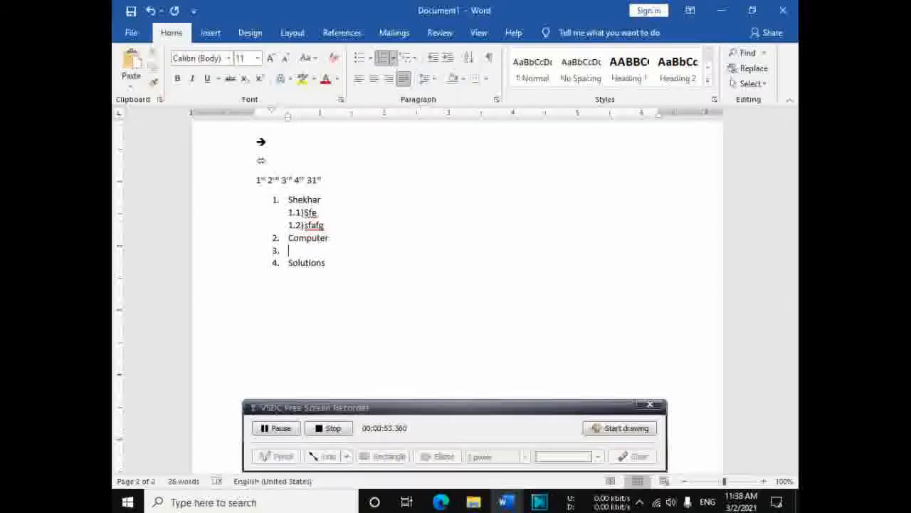
key(Return)
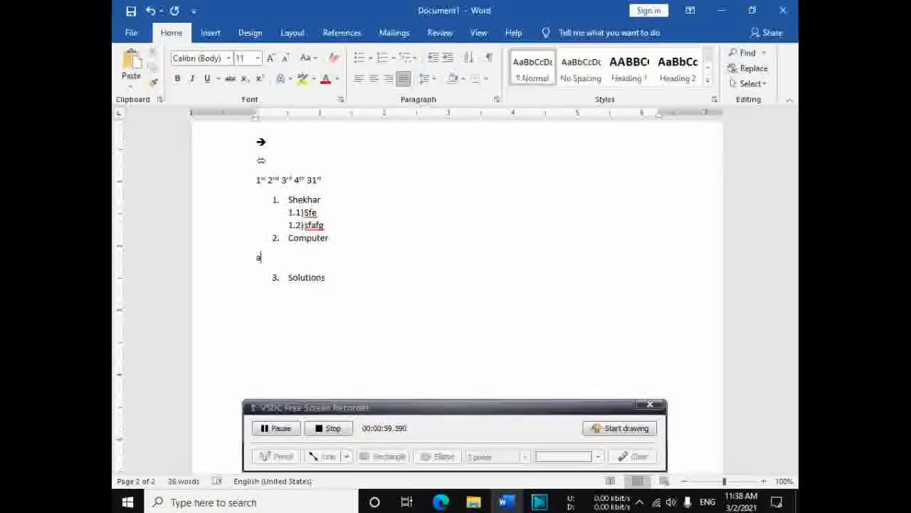
text())
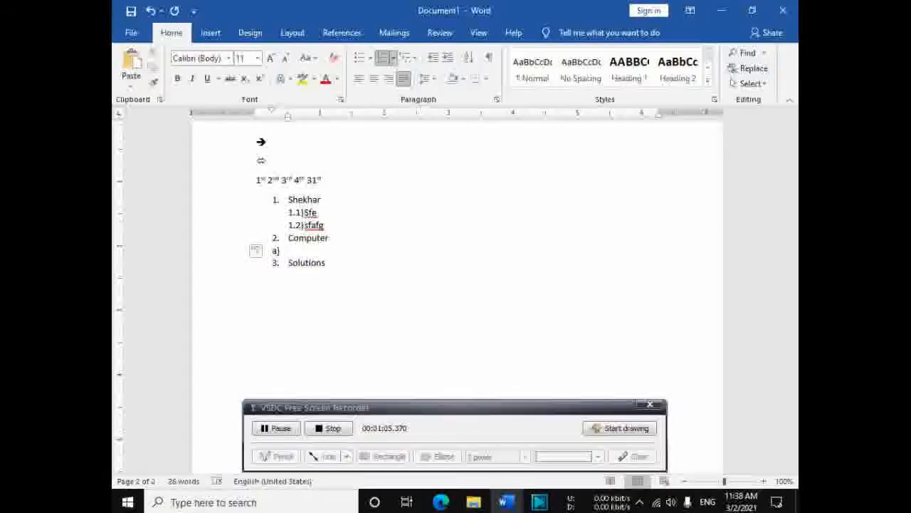
text( gmdfh)
key(Return)
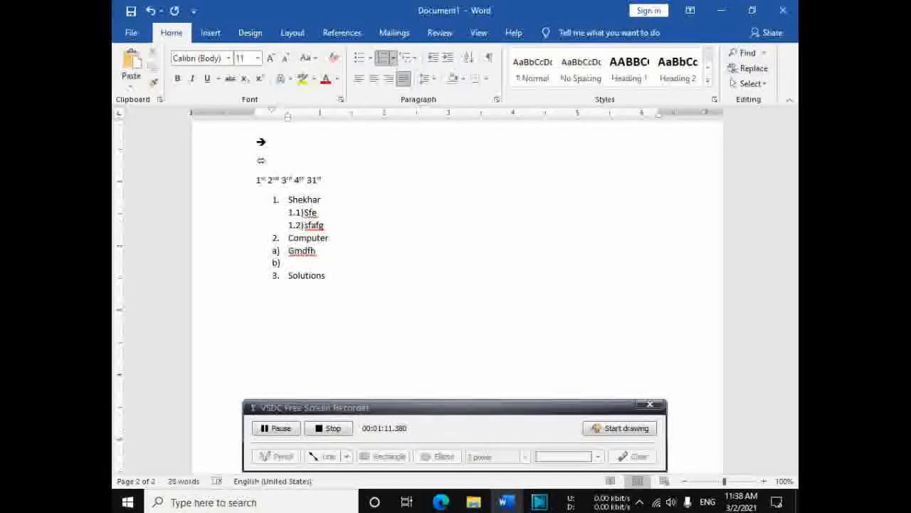
text(dygsfy)
- Start an arrow-bulleted list a few lines below Solutions using the > shortcut, with the item eriuyeiyru
scroll(346, 267, down, 2)
click(271, 263)
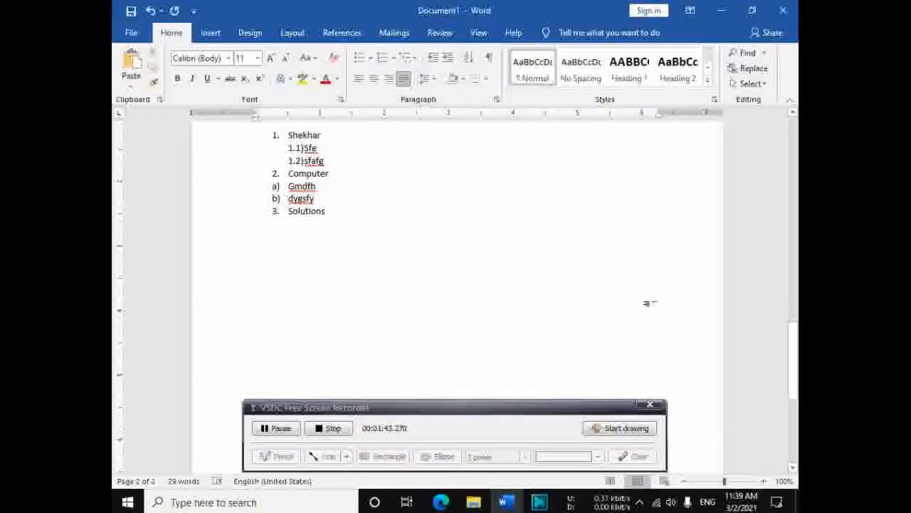
text(>)
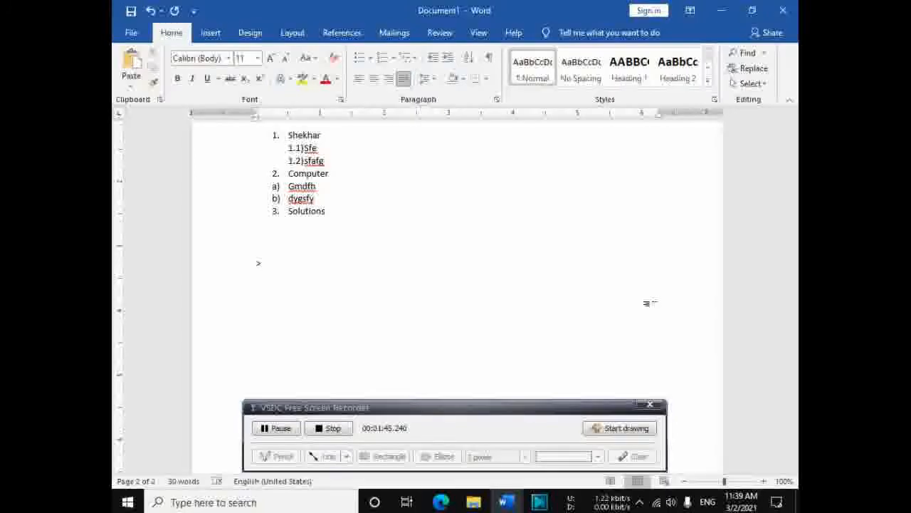
key(space)
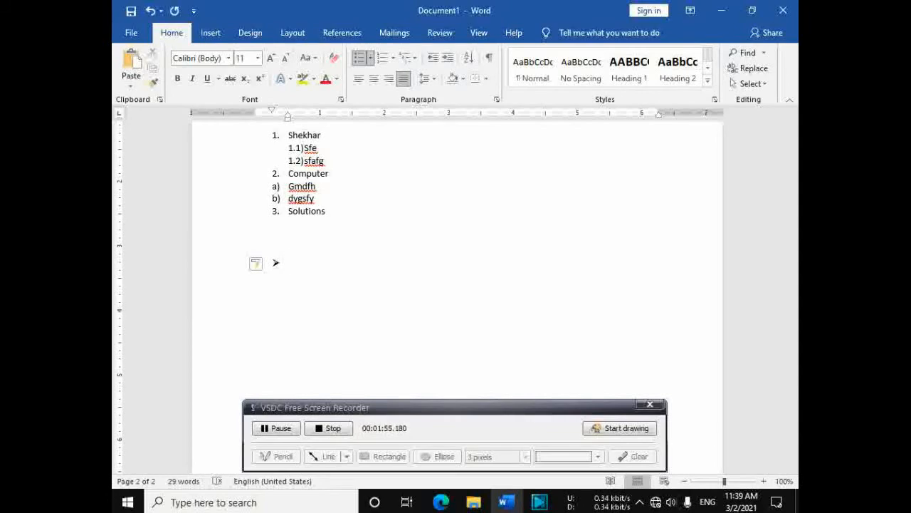
text(eriuyelyru)
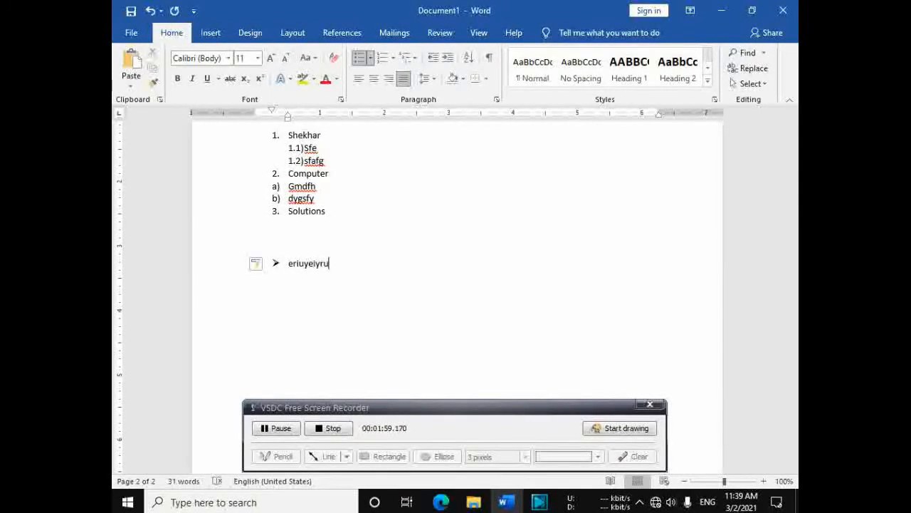
- Add dgfhhg as the second arrow-bulleted item, dismiss the phone-manager window that opened over the document, and end the list
text(dgfhhg)
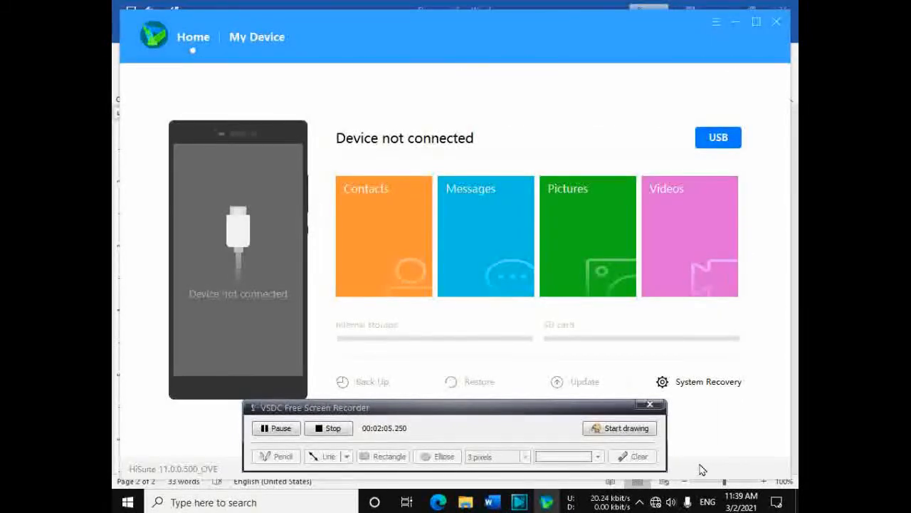
click(776, 22)
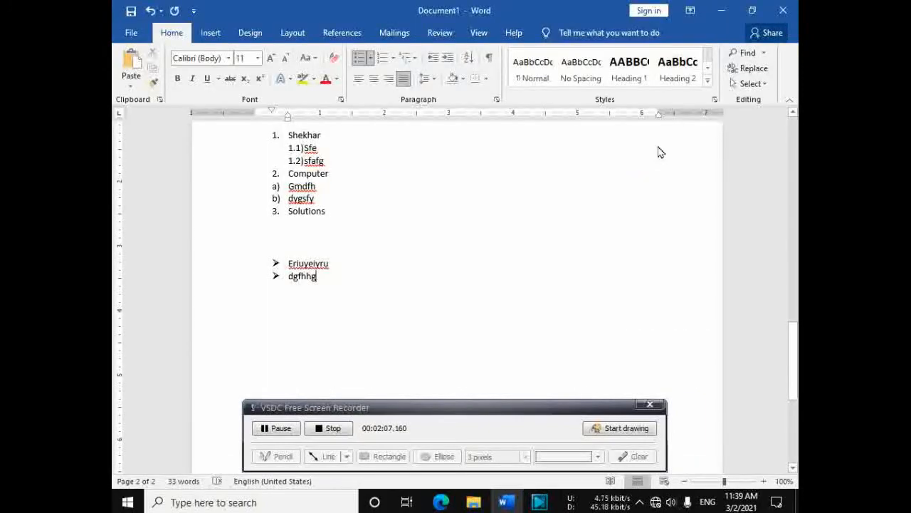
scroll(443, 280, down, 5)
scroll(455, 245, up, 2)
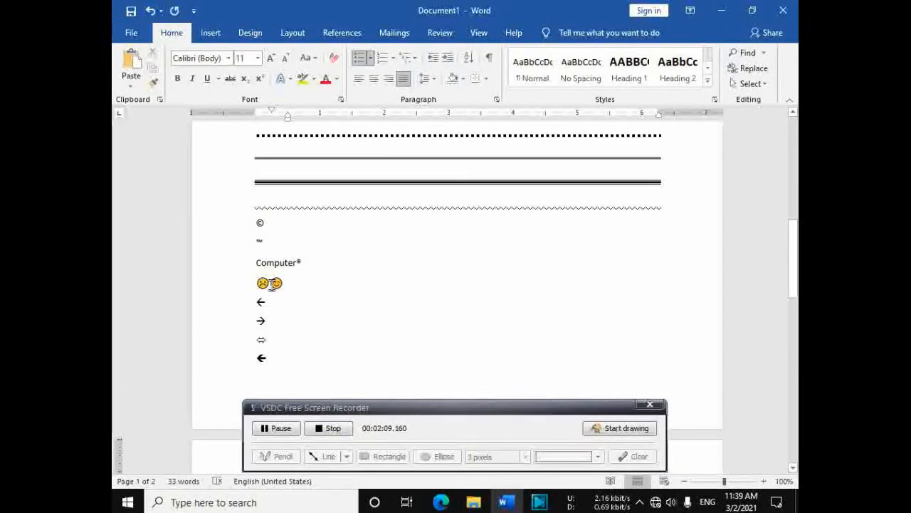
scroll(383, 234, down, 3)
scroll(386, 221, down, 3)
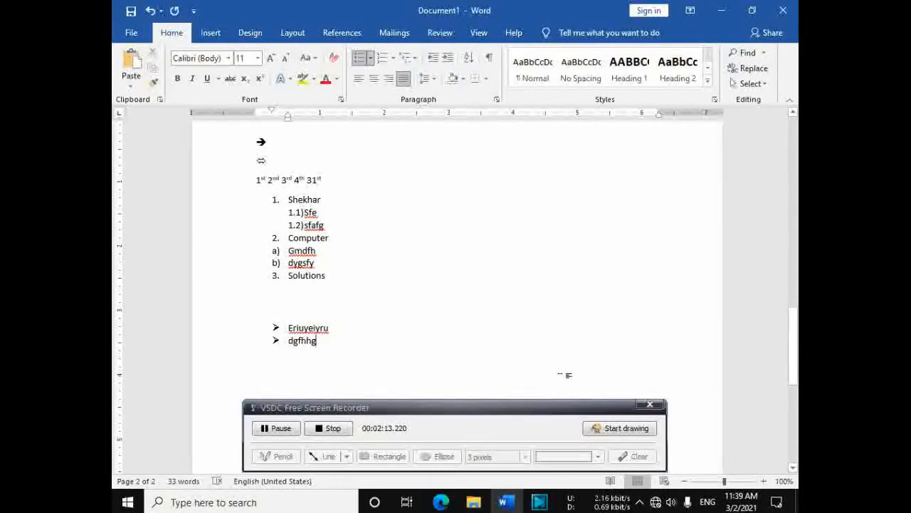
key(Return)
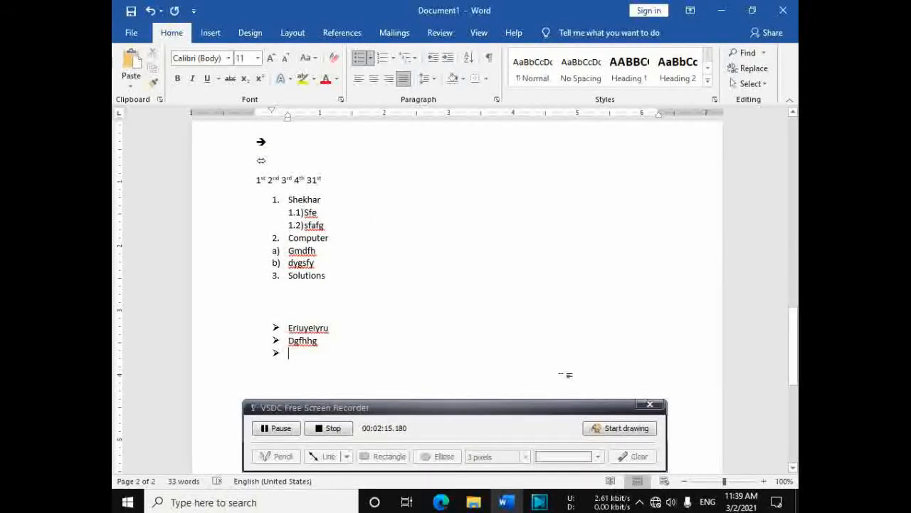
key(Return)
- Below the arrow list, enter the line Fjdkgggggggggggggfldsazs and an indented smiley line using the :) shortcut, with the text dsfdsgfy
scroll(556, 320, down, 3)
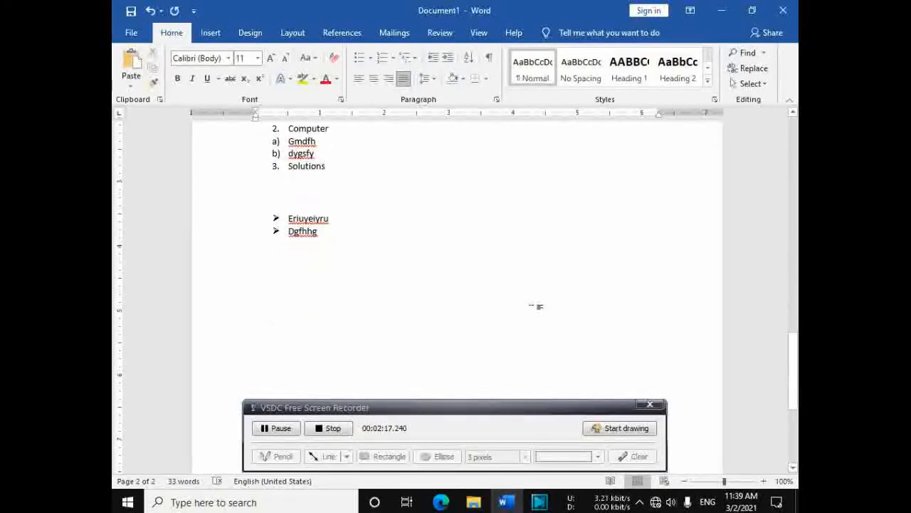
text(fjdkgggggggggggggfl)
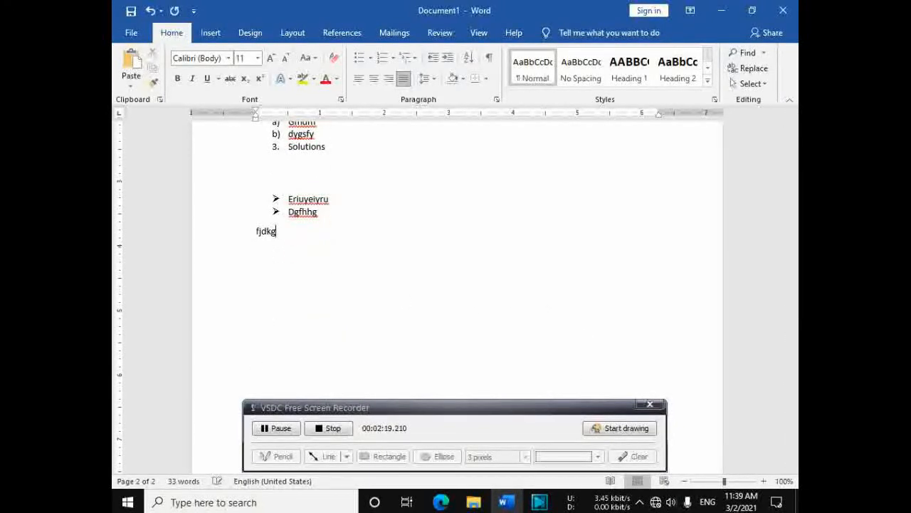
text(dsazs)
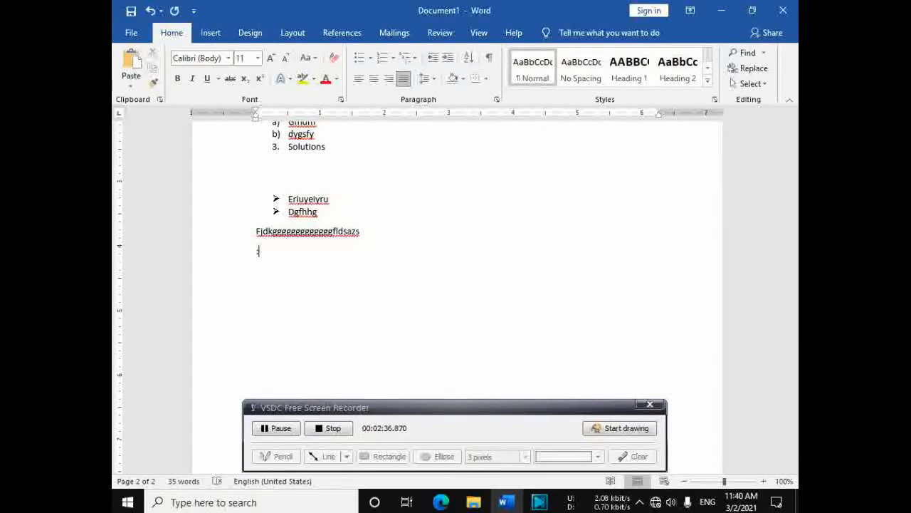
text())
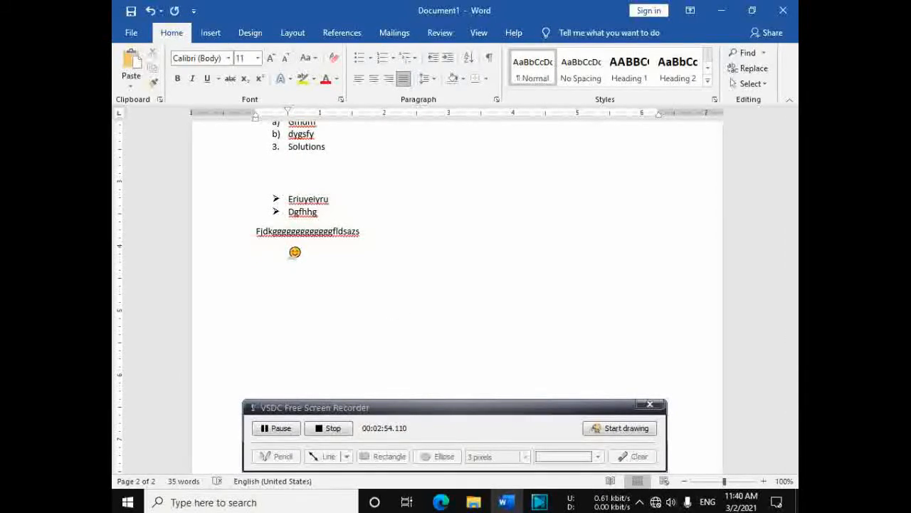
text(dsfdsgfy)
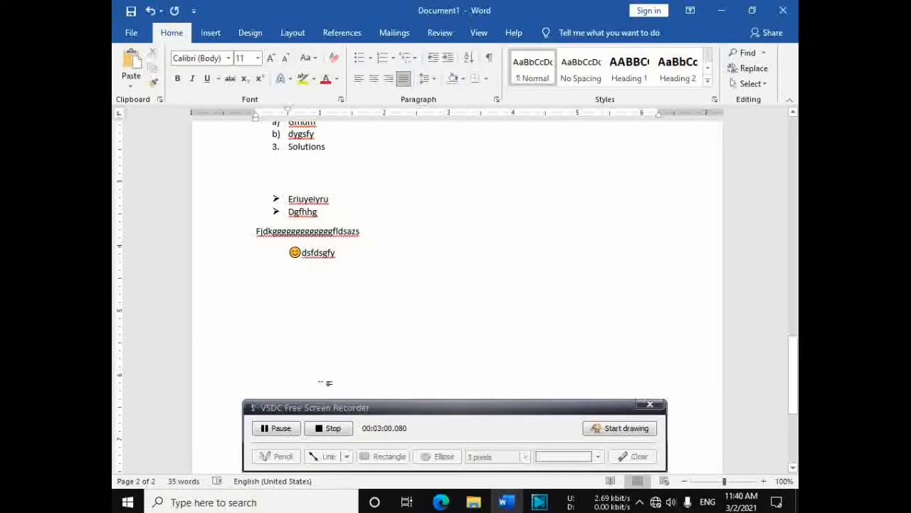
click(279, 427)
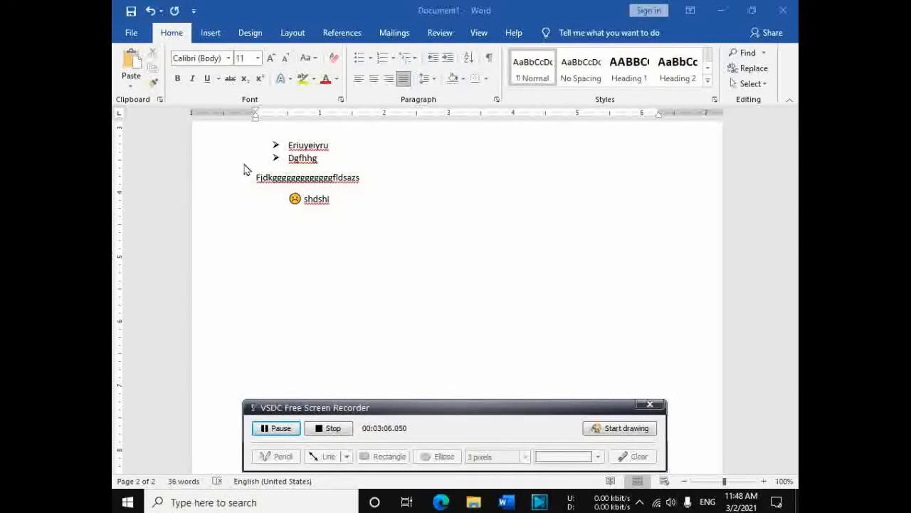
- Enter the mixed numbers 1 ½ and 2 ¾ on a line below shdshi, using autoformatted fractions
click(278, 229)
text(1)
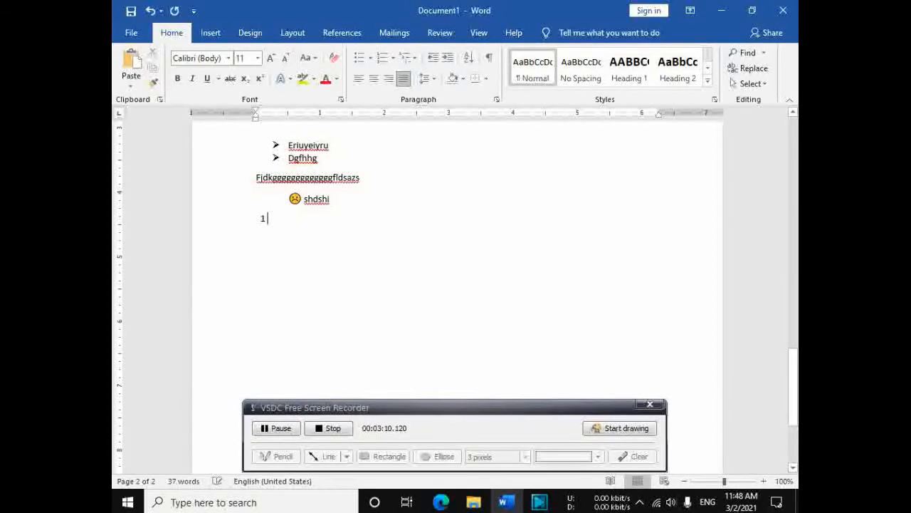
text( 1)
text(/)
text(2)
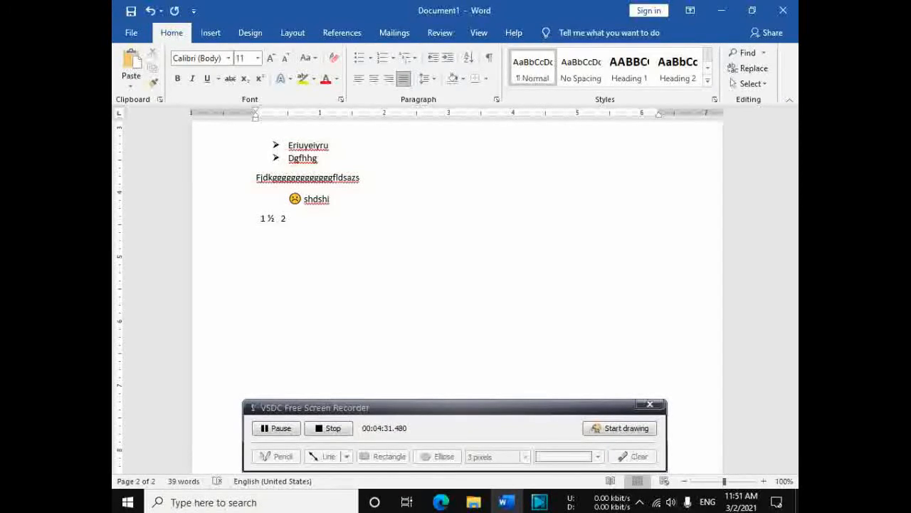
text(3/3)
key(BackSpace)
text(4)
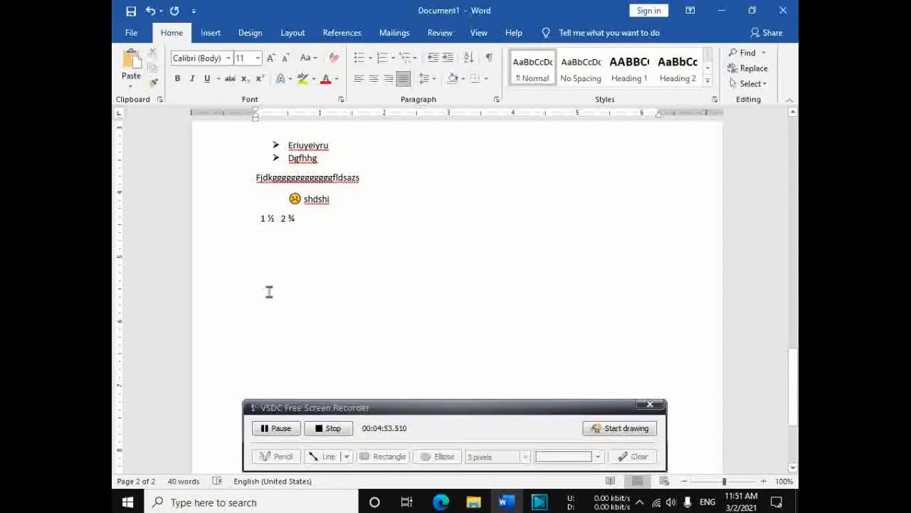
click(272, 431)
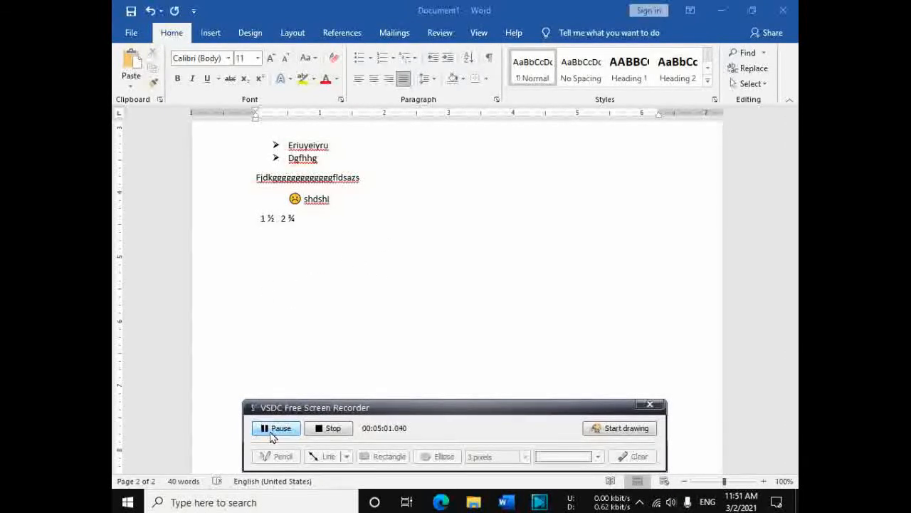
click(271, 433)
- Start a plus-and-hyphen table outline on a new line below the fractions, with a narrow first column and a wider second column
click(253, 279)
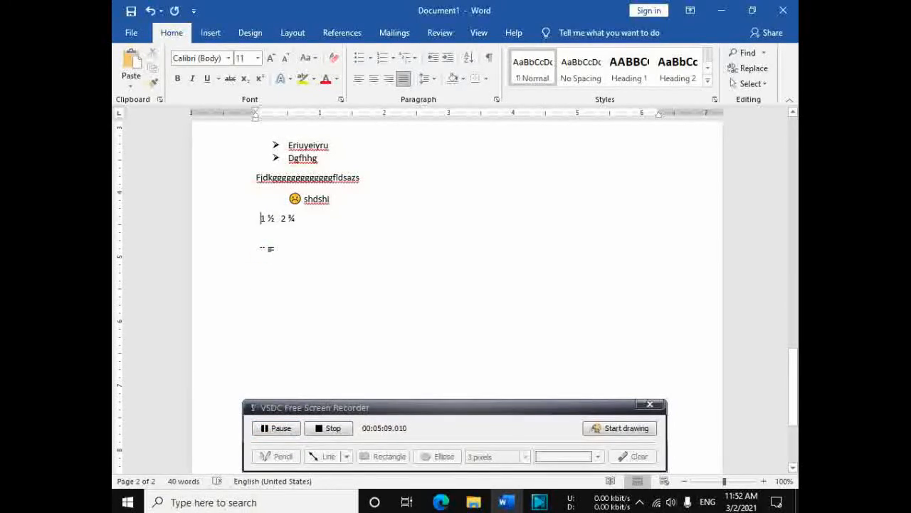
click(354, 221)
key(Return)
text(+_)
key(BackSpace)
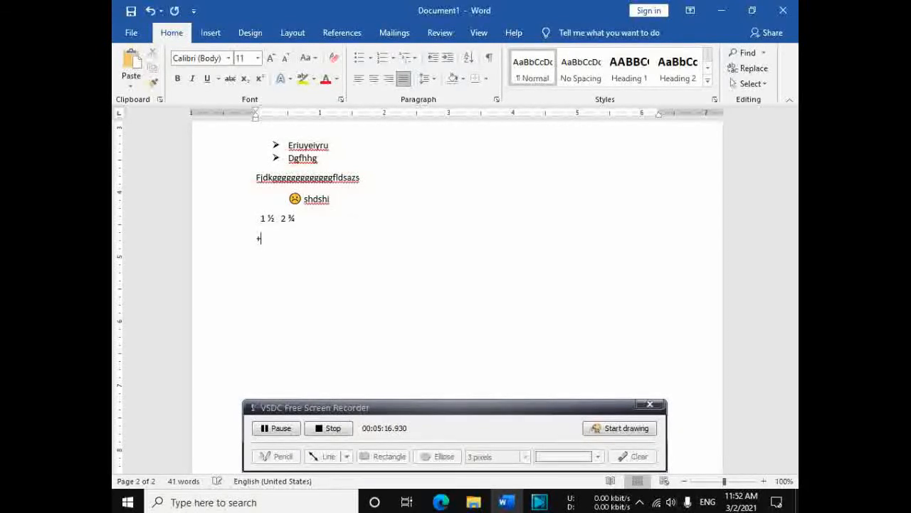
text(-----+----------------------------------)
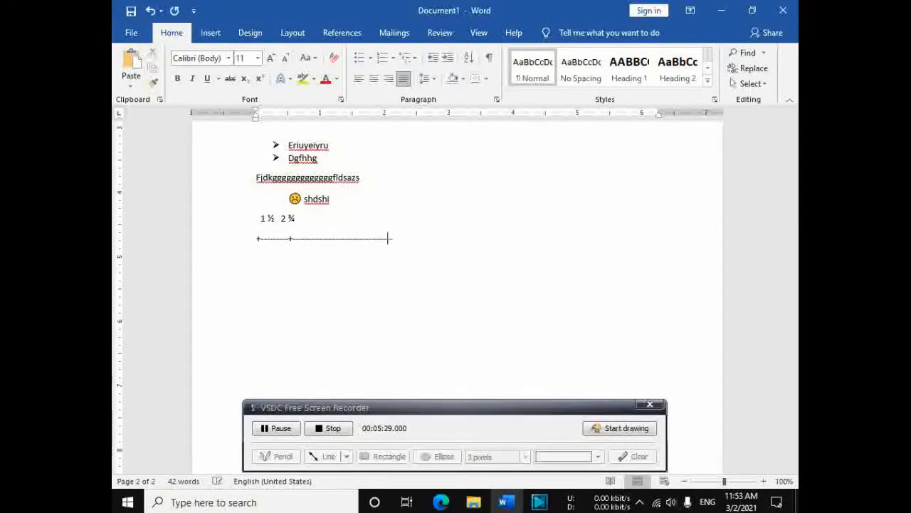
text(+)
text(____________)
key(BackSpace)
key(BackSpace)
key(BackSpace)
key(BackSpace)
key(BackSpace)
key(BackSpace)
key(BackSpace)
key(BackSpace)
key(BackSpace)
key(BackSpace)
key(BackSpace)
key(BackSpace)
- Complete the outline with two more columns so it converts into a four-column table, and enlarge the table to about the text width
text(+------------------)
text(+--)
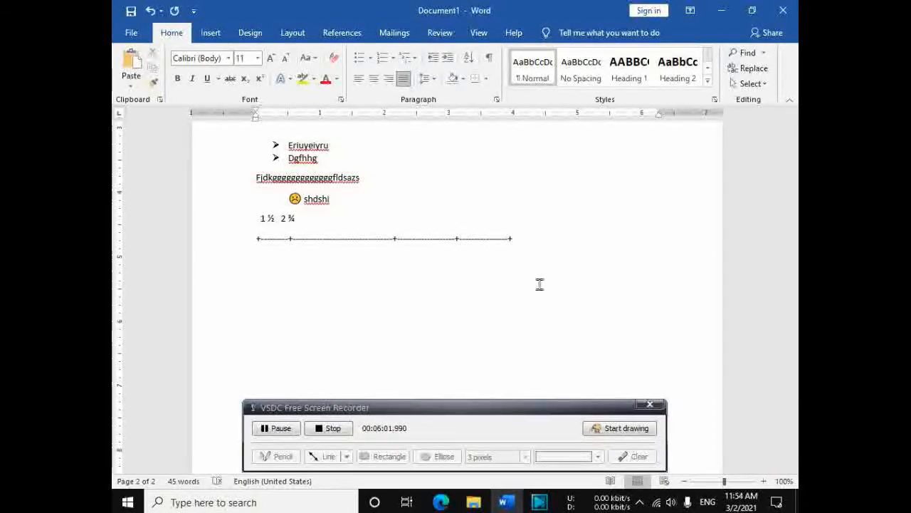
key(Return)
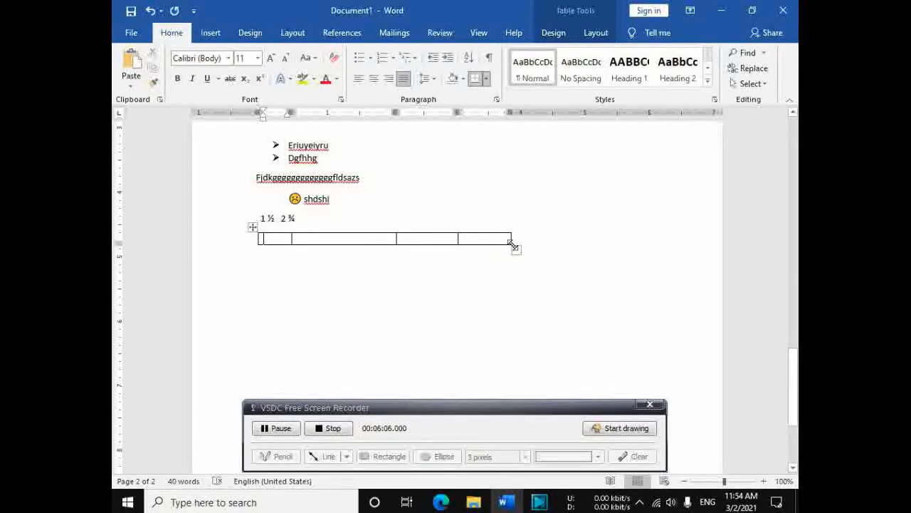
drag(511, 243, 676, 281)
- Fill the table's four header cells with s.no, Name, Class and ROLL NO
click(285, 242)
text(s.no)
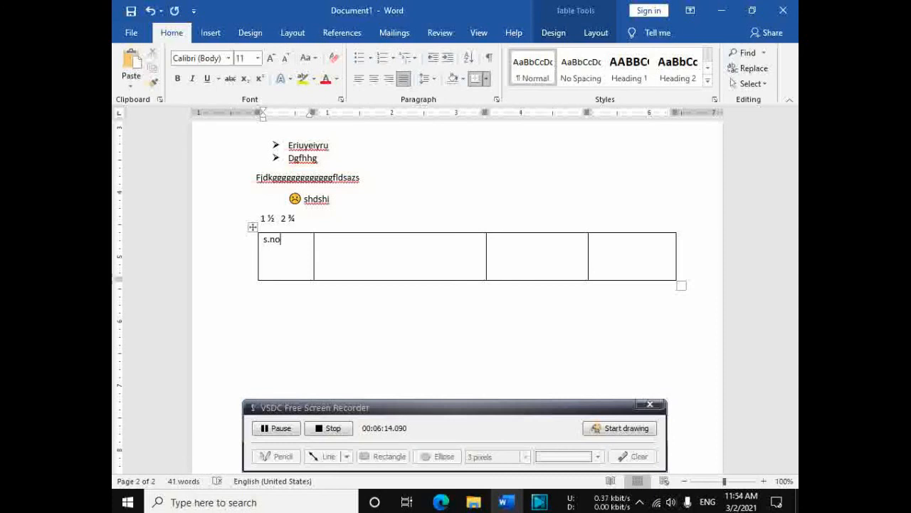
key(Tab)
text(Name)
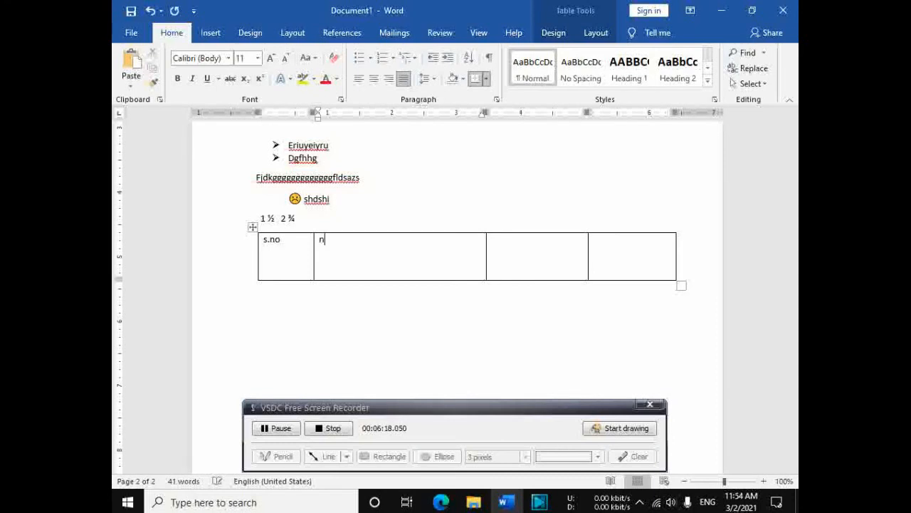
key(Tab)
text(Class)
key(Tab)
text(ROL)
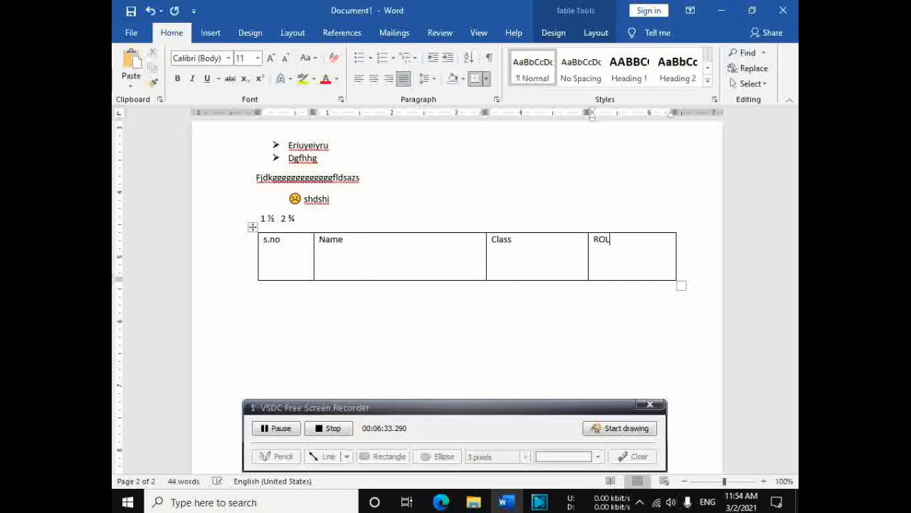
text(L NO.)
key(Return)
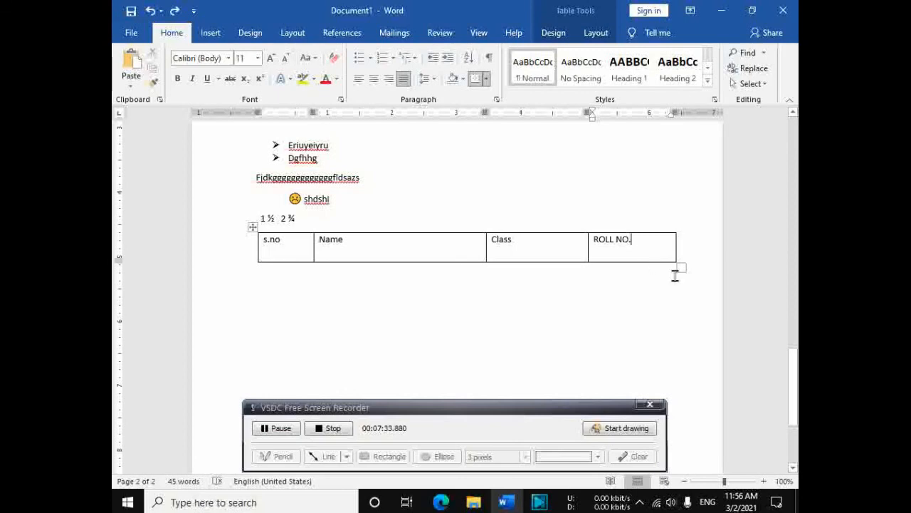
- Add three blank rows below the table's header row, extending it from the last cell
click(646, 252)
click(535, 305)
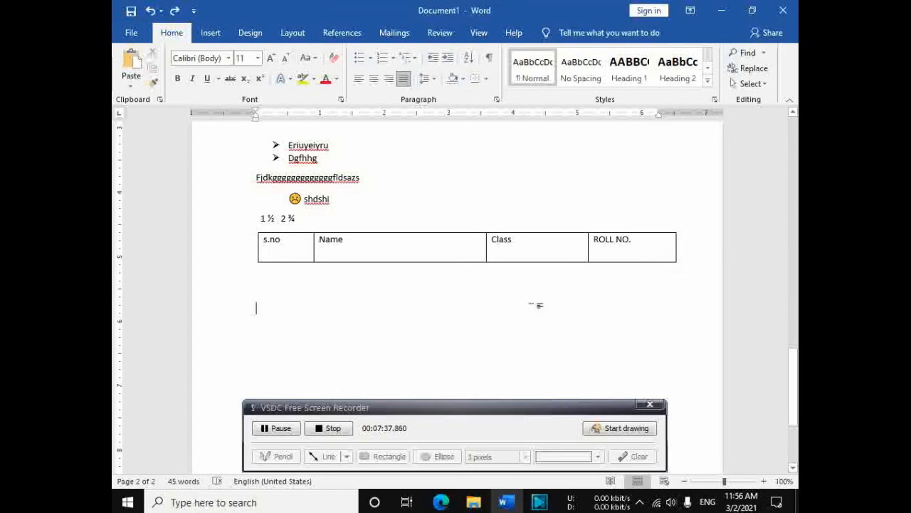
click(639, 243)
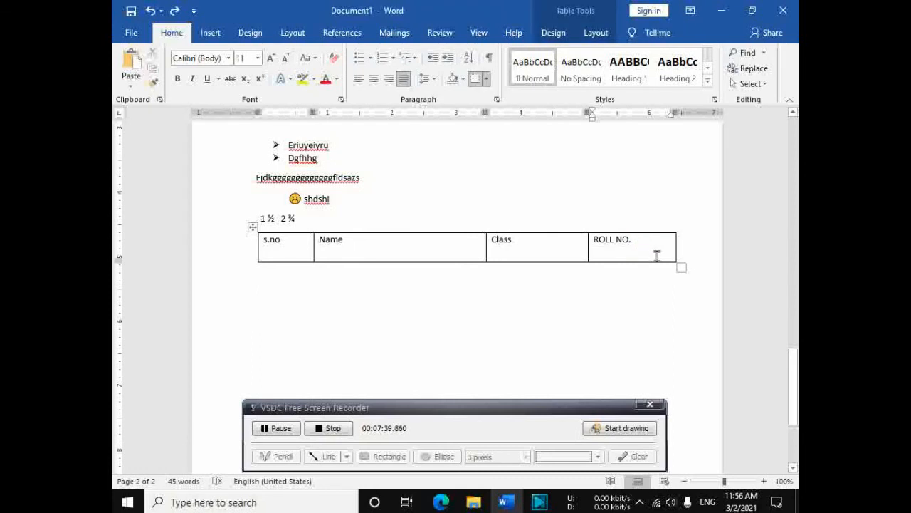
key(Tab)
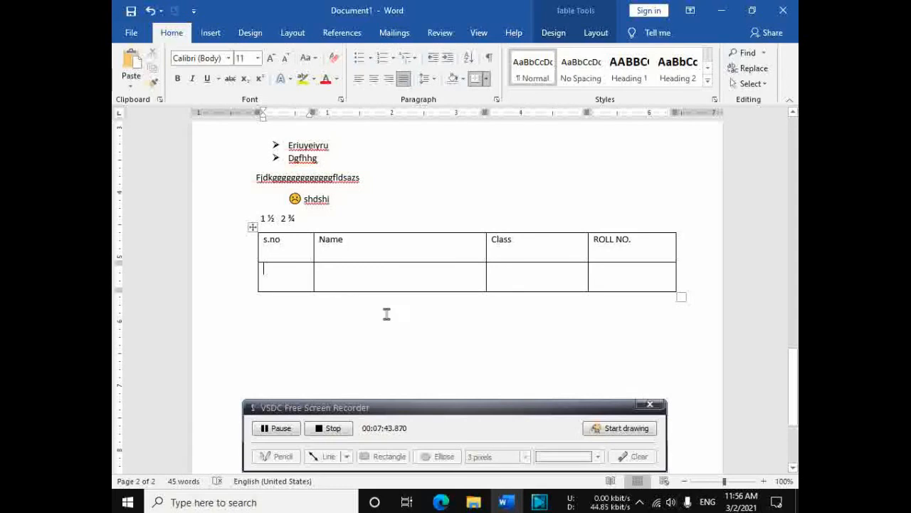
key(Tab)
click(646, 283)
key(Tab)
click(629, 312)
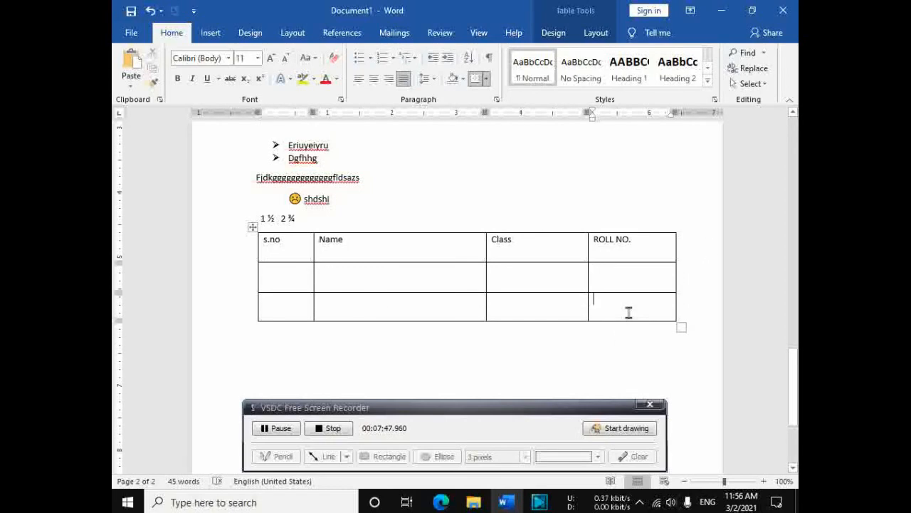
key(Tab)
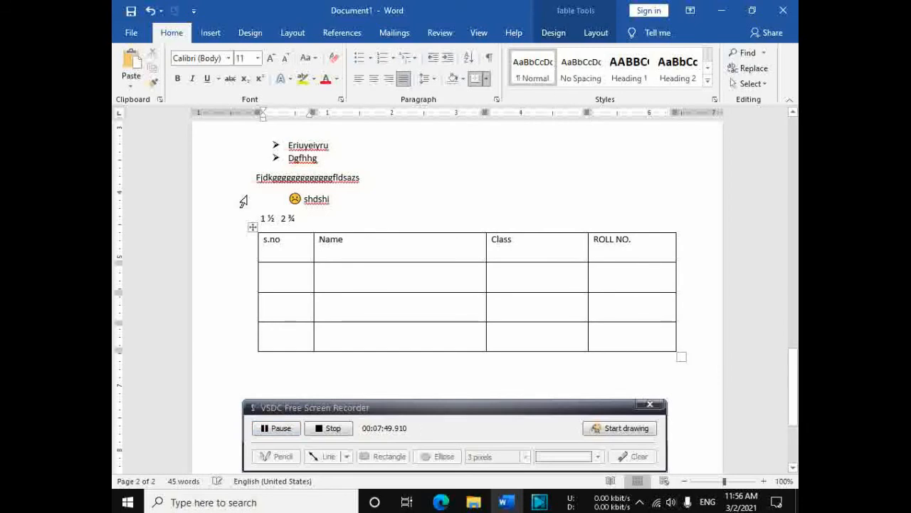
click(610, 334)
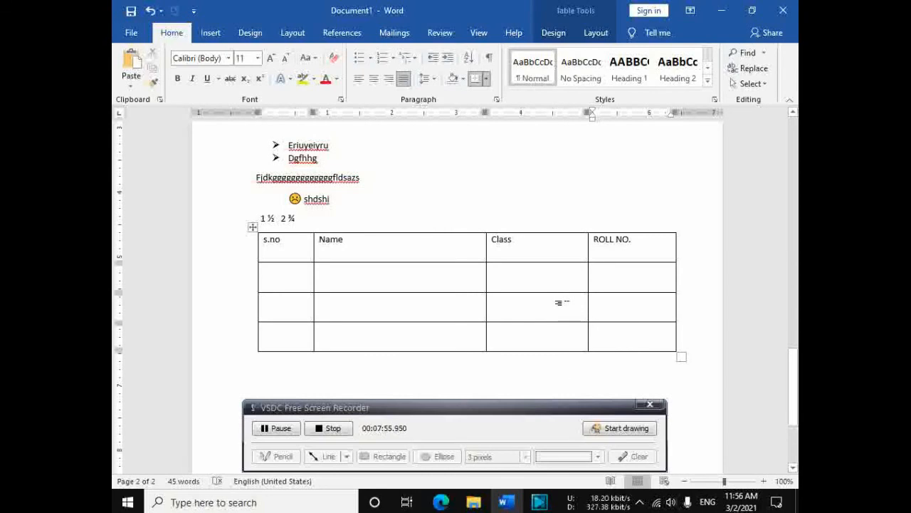
- Create a new blank document and insert an empty field containing the formula =8+64
key(ctrl+n)
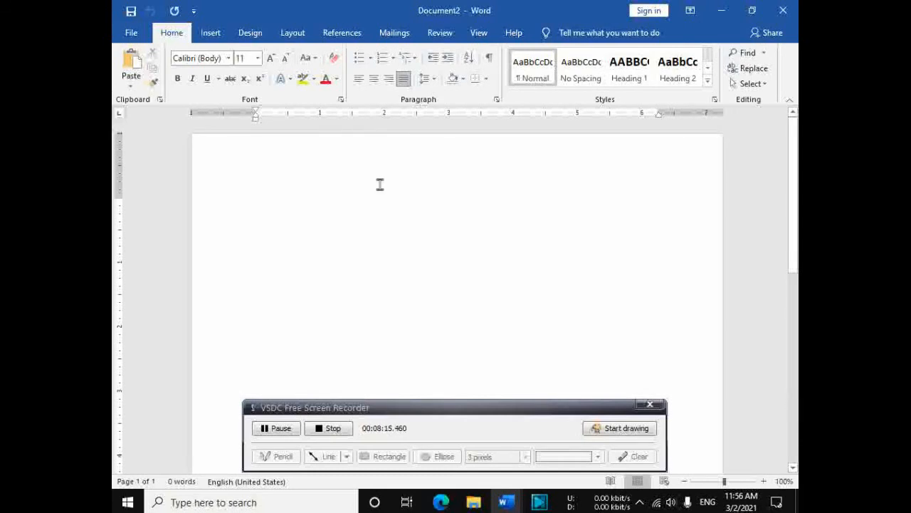
key(ctrl+F9)
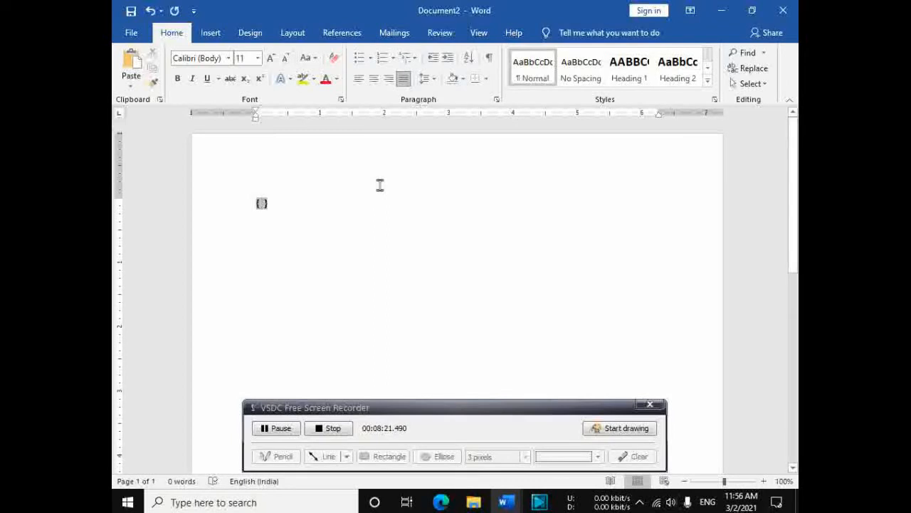
text(= )
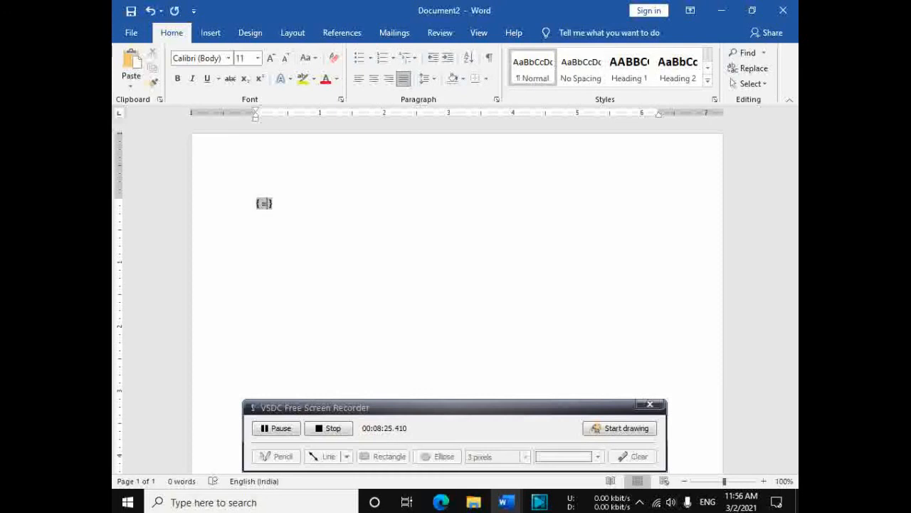
text(8+%)
key(BackSpace)
text(64)
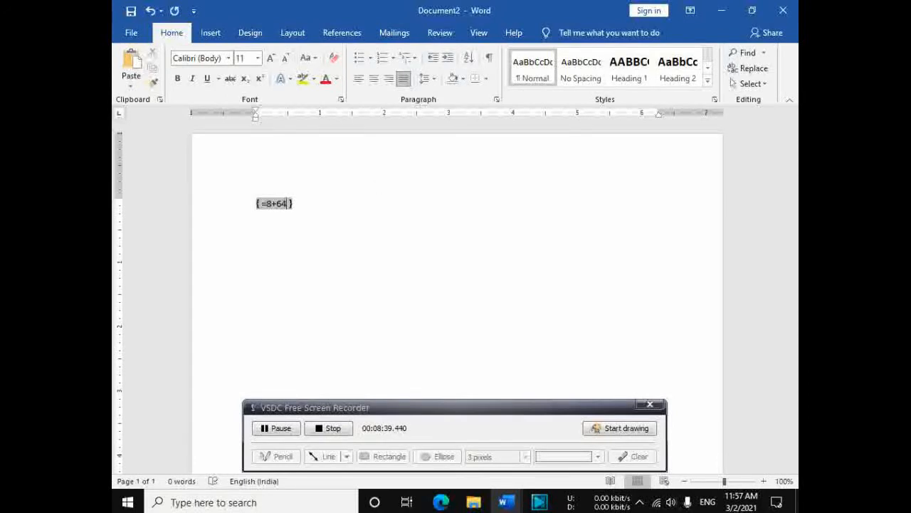